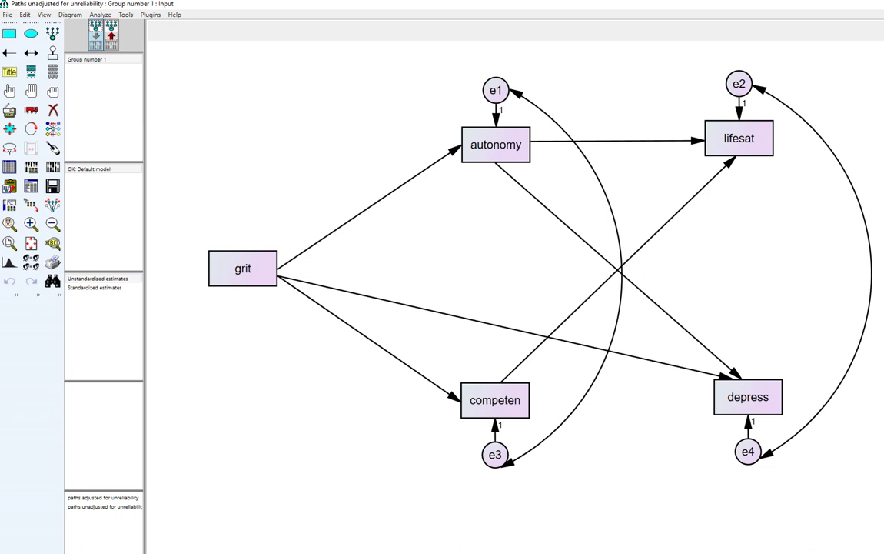
Switch to the grit article PDF and examine Table 1's correlations, means, standard deviations and reliabilities, plus the Figure 1 path model.
{"action": "key", "text": "alt+Tab"}
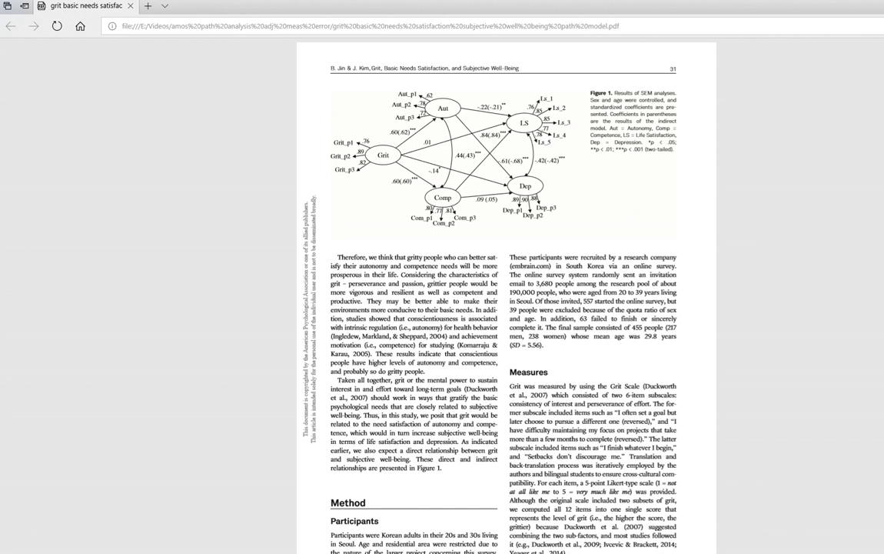
{"action": "scroll", "coordinate": [506, 308], "scroll_direction": "down", "scroll_amount": 6}
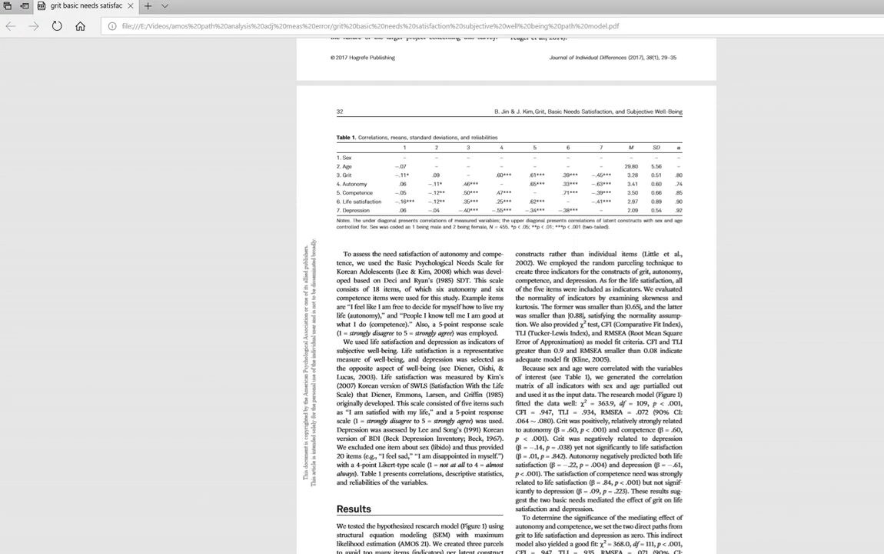
{"action": "left_click_drag", "start_coordinate": [355, 142], "coordinate": [492, 139]}
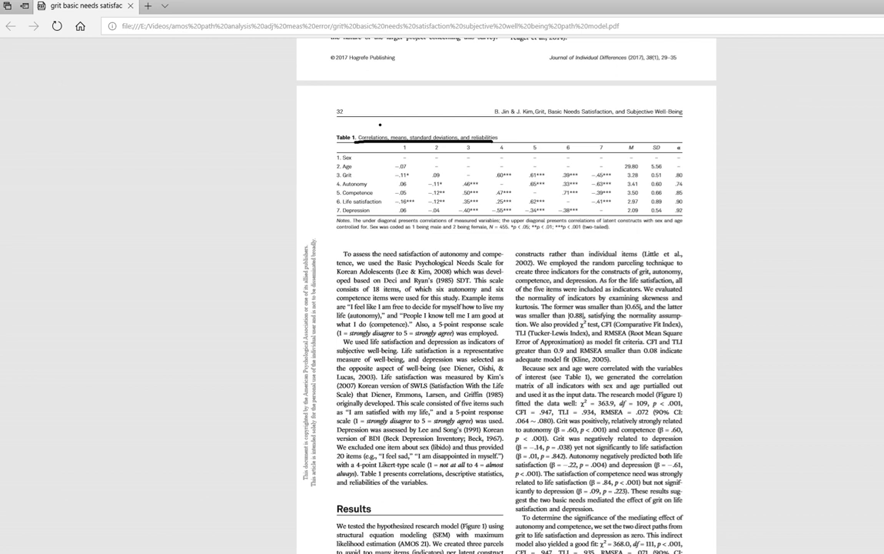
{"action": "mouse_move", "coordinate": [330, 173]}
{"action": "left_mouse_down"}
{"action": "mouse_move", "coordinate": [323, 184]}
{"action": "mouse_move", "coordinate": [332, 216]}
{"action": "left_mouse_up"}
{"action": "key", "text": "Escape"}
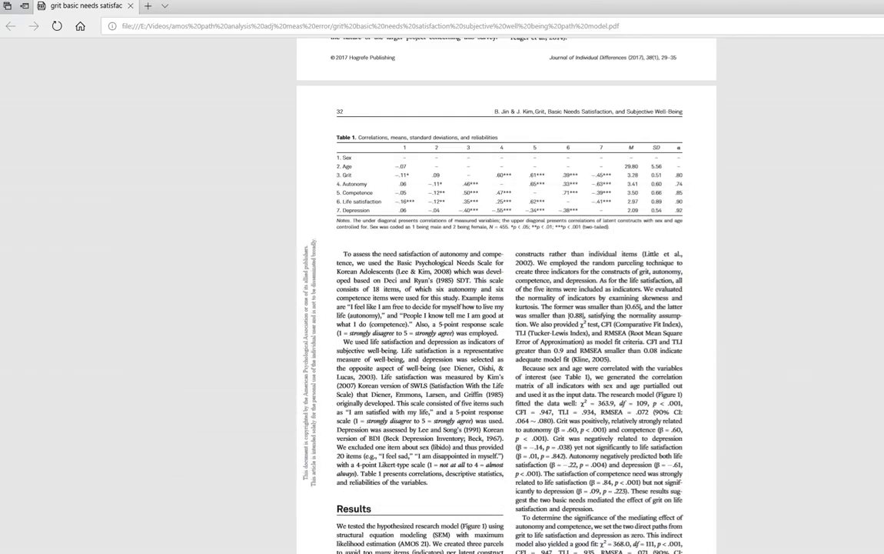
{"action": "scroll", "coordinate": [506, 308], "scroll_direction": "up", "scroll_amount": 10}
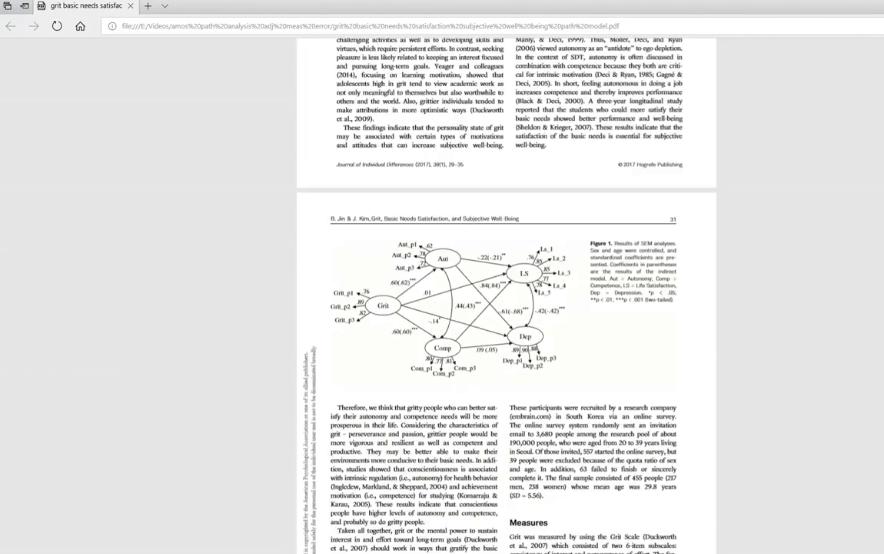
{"action": "scroll", "coordinate": [505, 307], "scroll_direction": "down", "scroll_amount": 1}
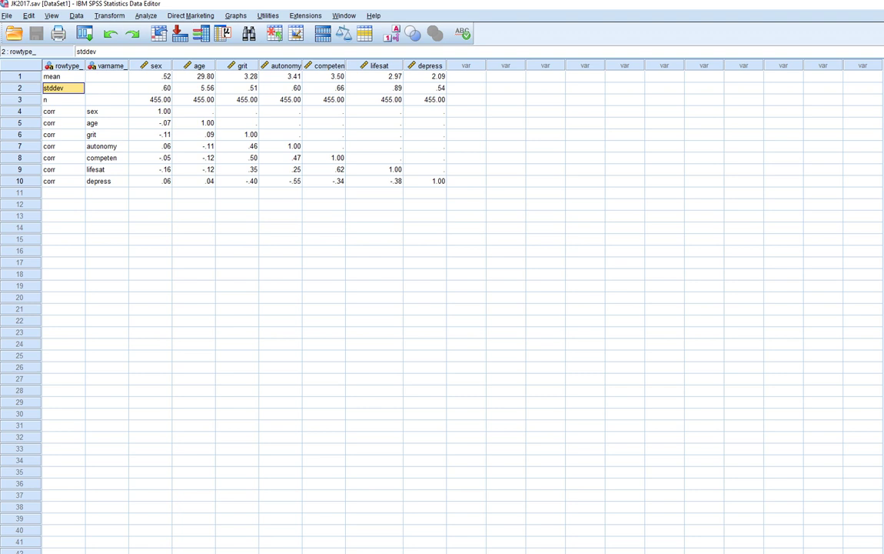
Switch to the JK2017.sav data in SPSS and examine the mean, stddev, n and corr rows of the summary matrix.
{"action": "left_click_drag", "start_coordinate": [150, 111], "coordinate": [427, 180]}
{"action": "left_click", "coordinate": [63, 76]}
{"action": "key", "text": "Down"}
{"action": "key", "text": "Down"}
{"action": "left_click_drag", "start_coordinate": [150, 76], "coordinate": [427, 99]}
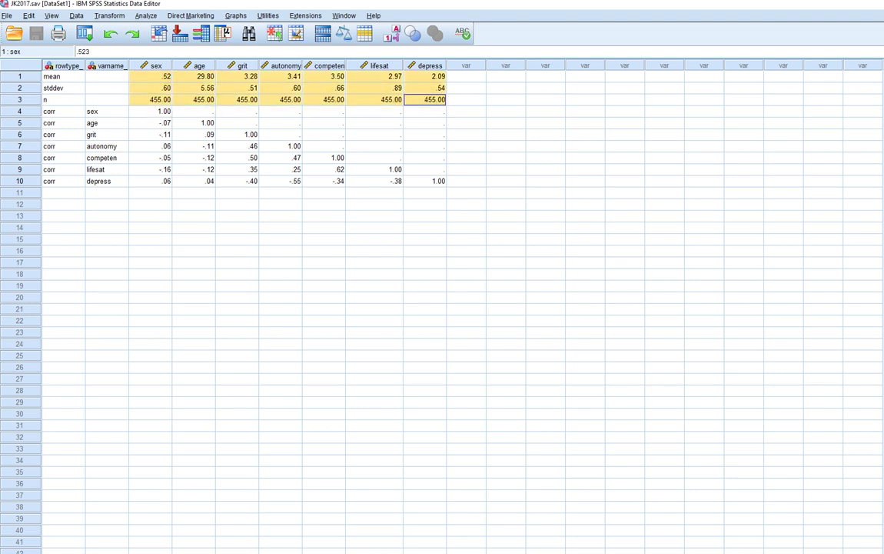
{"action": "left_click", "coordinate": [151, 158]}
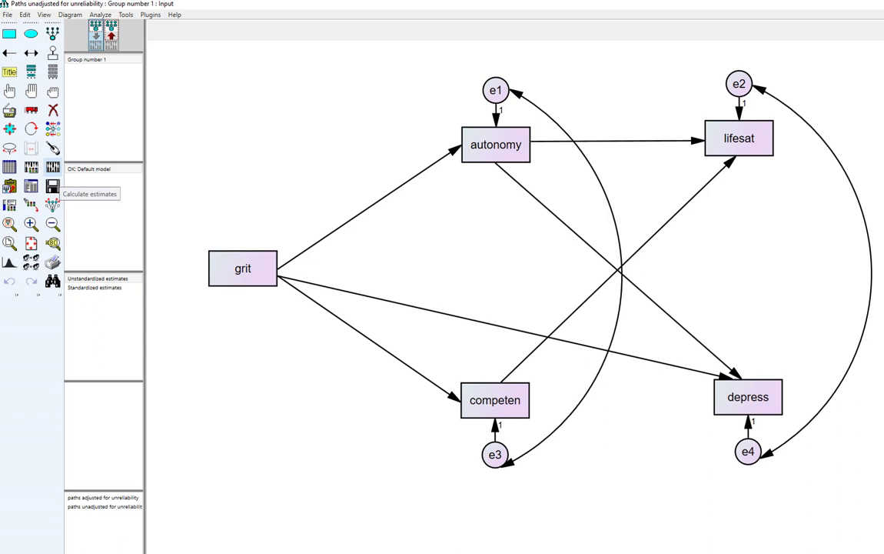
Switch to the Amos path diagram and assign JK2017.sav as the data file for Group number 1.
{"action": "left_click", "coordinate": [9, 167]}
{"action": "left_click", "coordinate": [419, 310]}
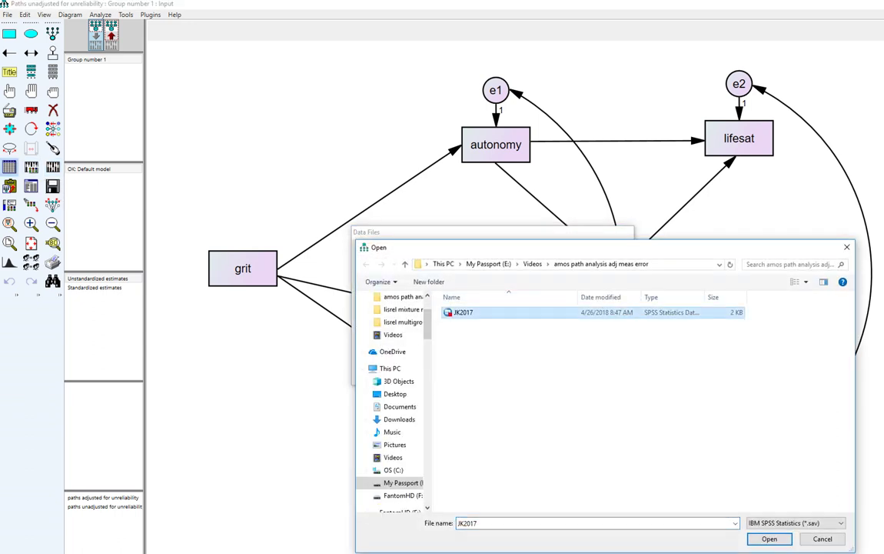
{"action": "left_click", "coordinate": [769, 538]}
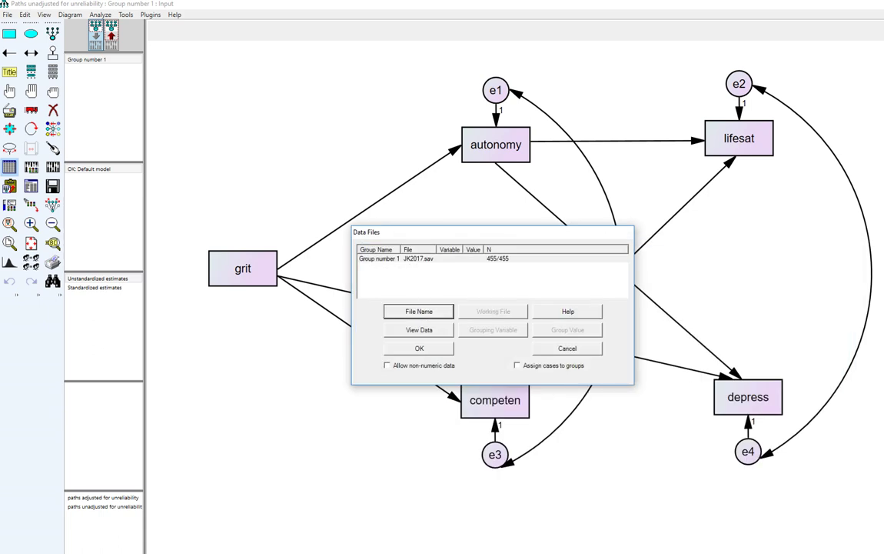
{"action": "left_click", "coordinate": [419, 348]}
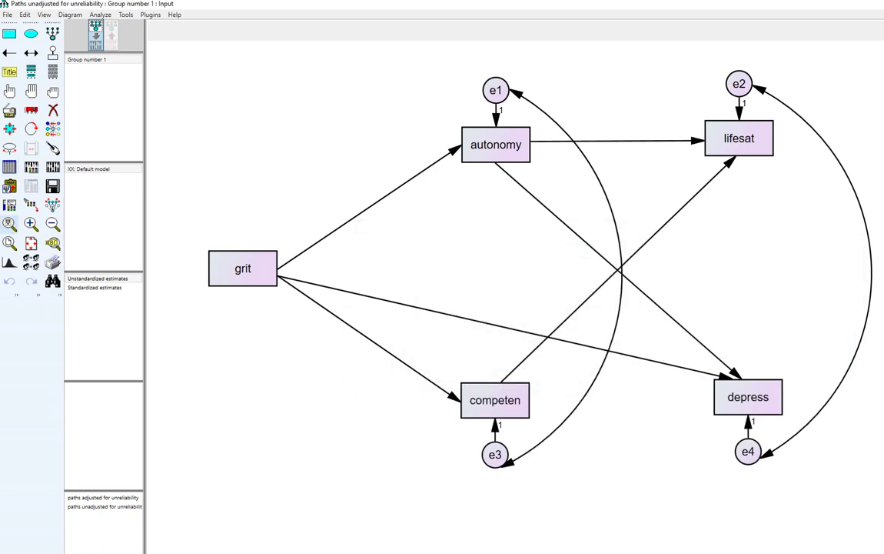
Check the output options in the analysis properties and calculate the estimates for the unadjusted path model.
{"action": "left_click", "coordinate": [31, 167]}
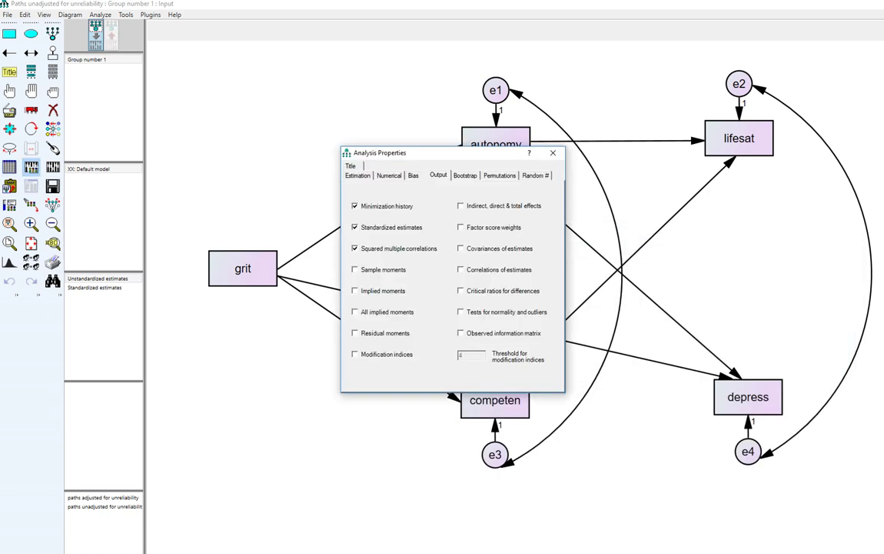
{"action": "left_click", "coordinate": [552, 152]}
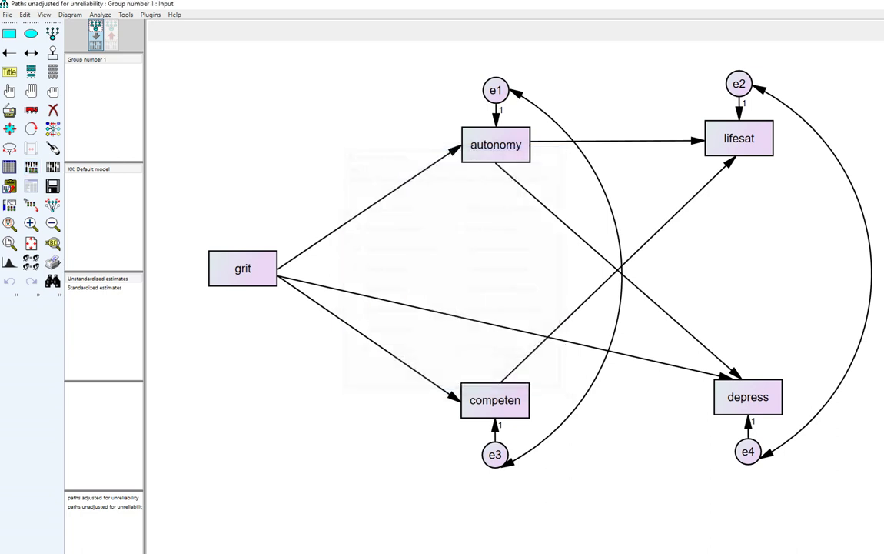
{"action": "left_click", "coordinate": [53, 185]}
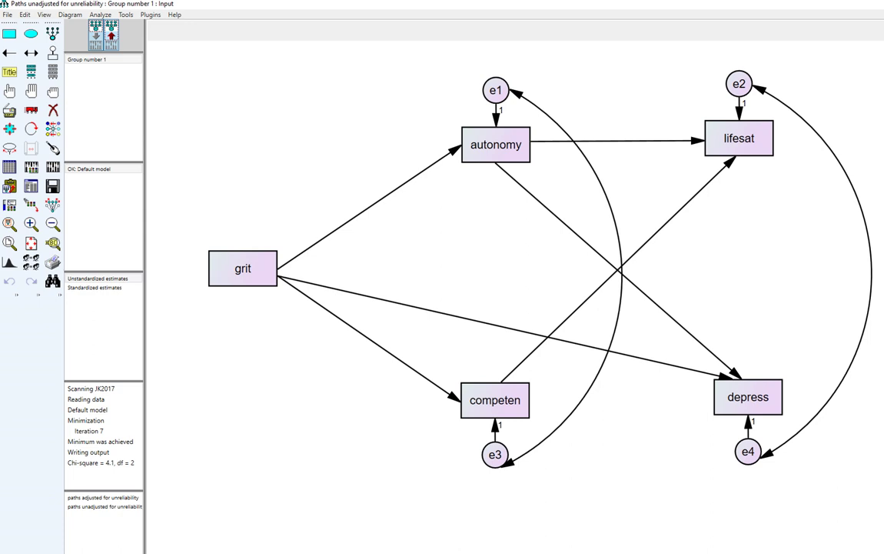
Show the output path diagram and compare its standardized and unstandardized estimates, ending on the unstandardized ones.
{"action": "left_click", "coordinate": [111, 34]}
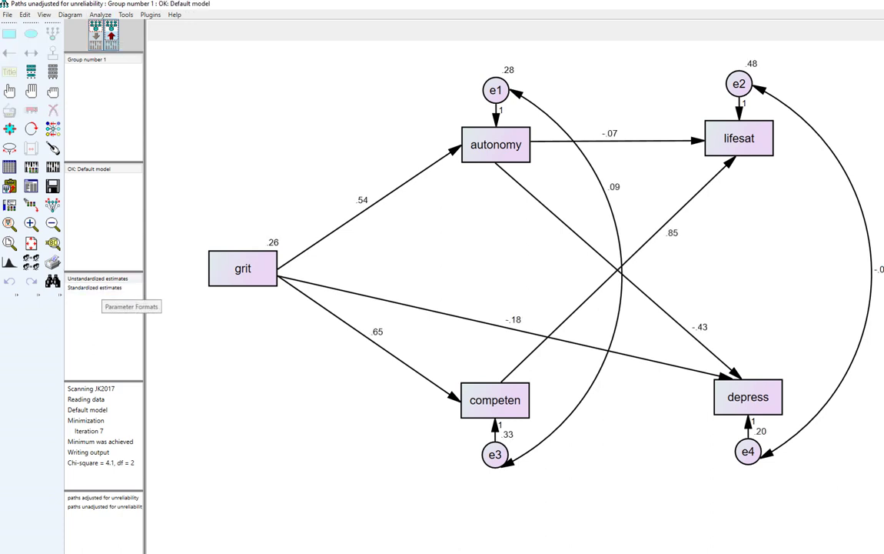
{"action": "left_click", "coordinate": [95, 288]}
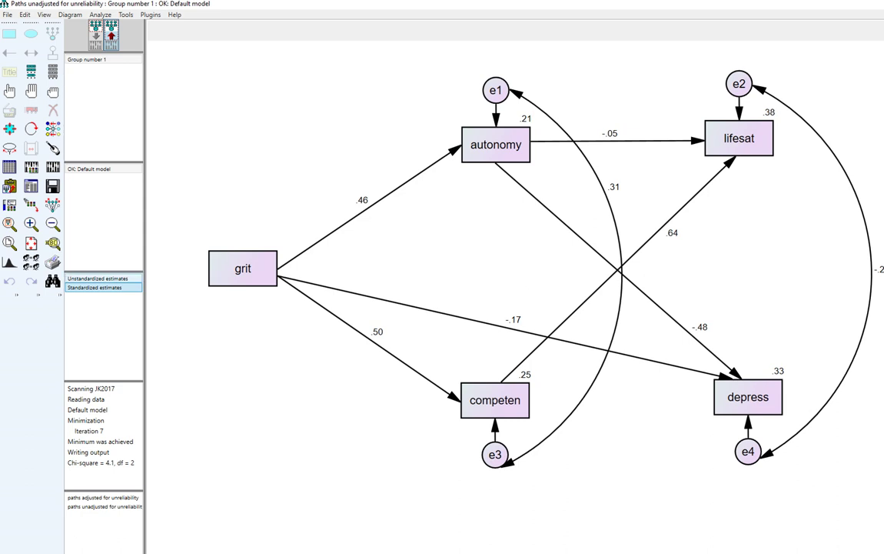
{"action": "left_click", "coordinate": [97, 279]}
{"action": "left_click", "coordinate": [95, 288]}
{"action": "left_click", "coordinate": [97, 279]}
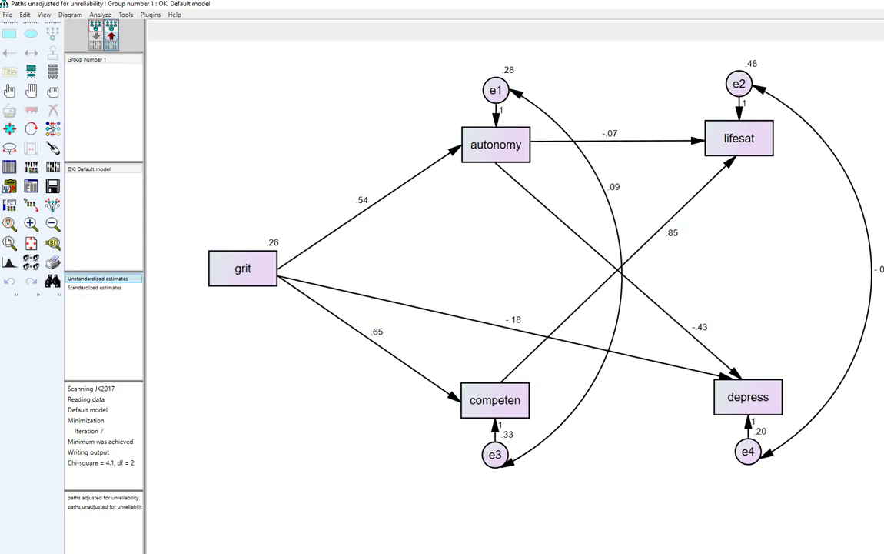
Open the text output and examine the Model Fit summary's CMIN, GFI and baseline comparison indices for the default model.
{"action": "left_click", "coordinate": [31, 186]}
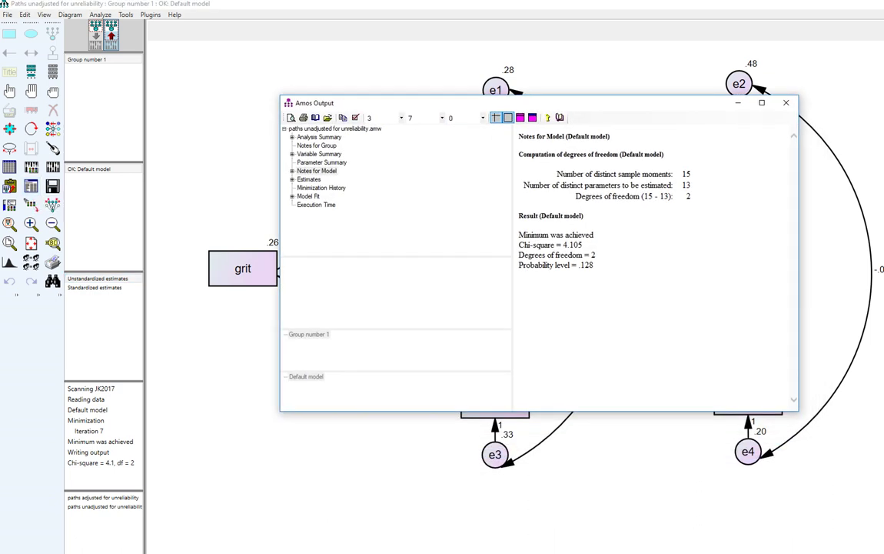
{"action": "left_click", "coordinate": [307, 196]}
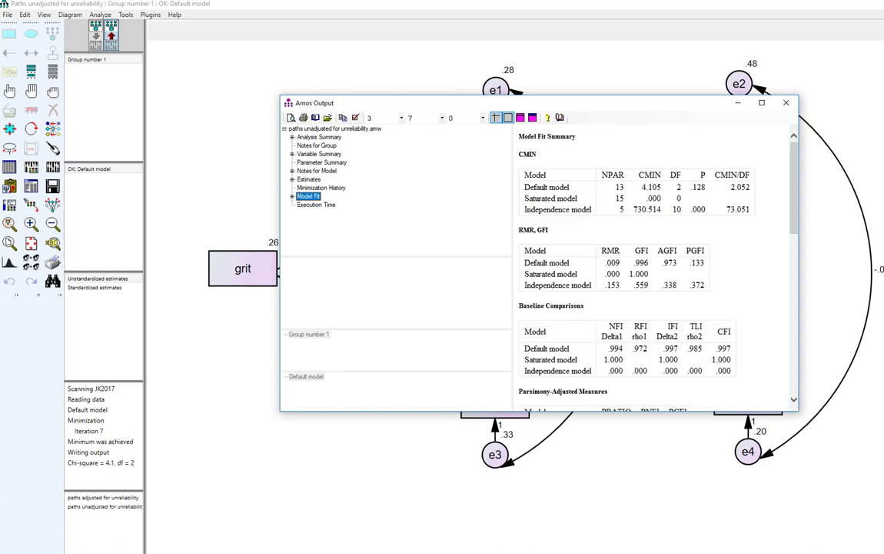
{"action": "left_click_drag", "start_coordinate": [643, 187], "coordinate": [714, 197]}
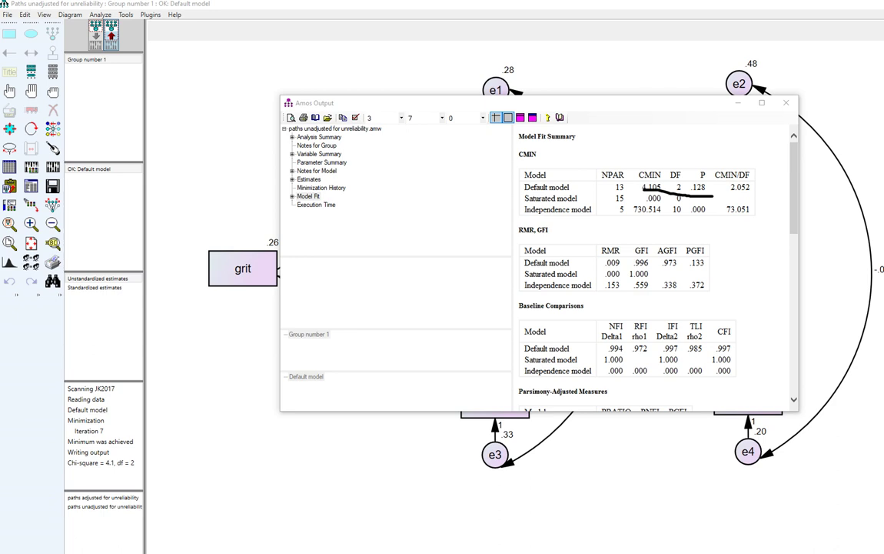
{"action": "left_click_drag", "start_coordinate": [714, 359], "coordinate": [740, 354]}
{"action": "left_click_drag", "start_coordinate": [684, 353], "coordinate": [712, 350]}
{"action": "left_click_drag", "start_coordinate": [607, 354], "coordinate": [677, 347]}
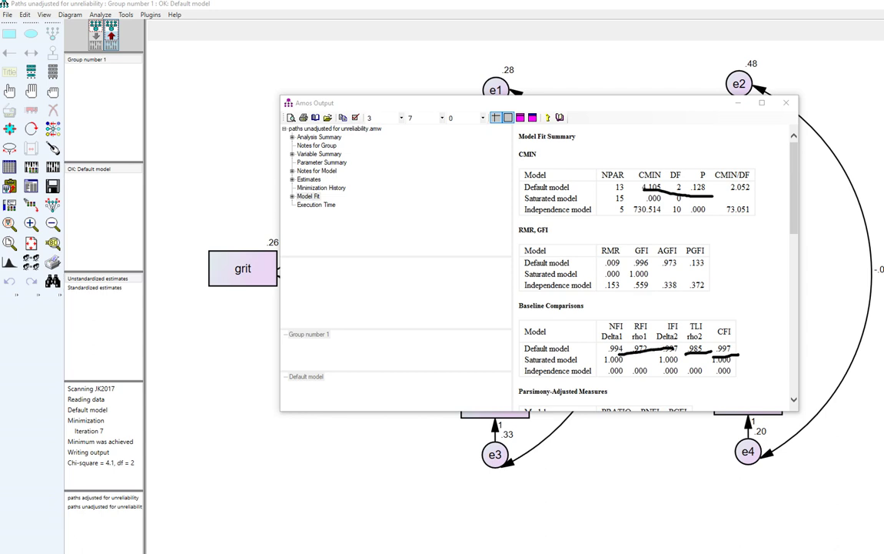
{"action": "left_click_drag", "start_coordinate": [635, 266], "coordinate": [677, 264]}
{"action": "key", "text": "Escape"}
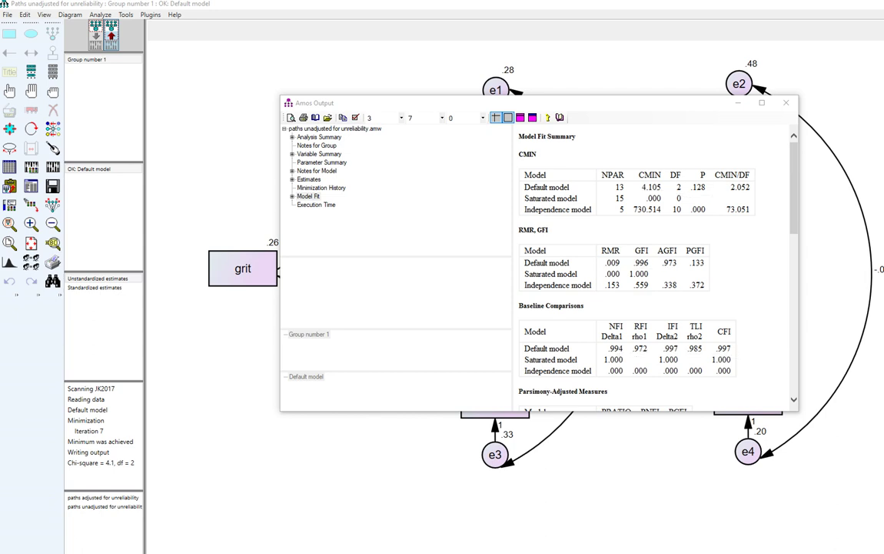
Examine the default model's RMSEA in the Model Fit summary, and close the text output.
{"action": "scroll", "coordinate": [653, 269], "scroll_direction": "down", "scroll_amount": 10}
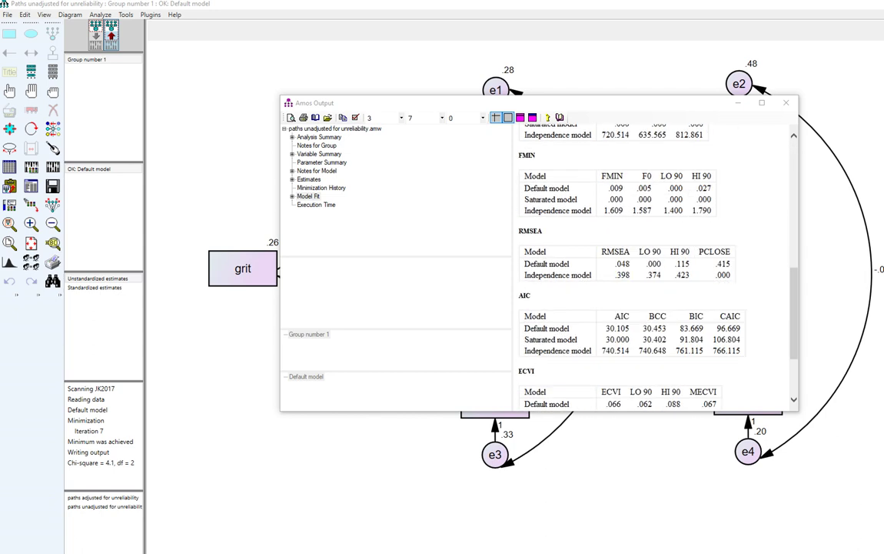
{"action": "left_click_drag", "start_coordinate": [616, 269], "coordinate": [635, 268]}
{"action": "key", "text": "Escape"}
{"action": "left_click", "coordinate": [786, 103]}
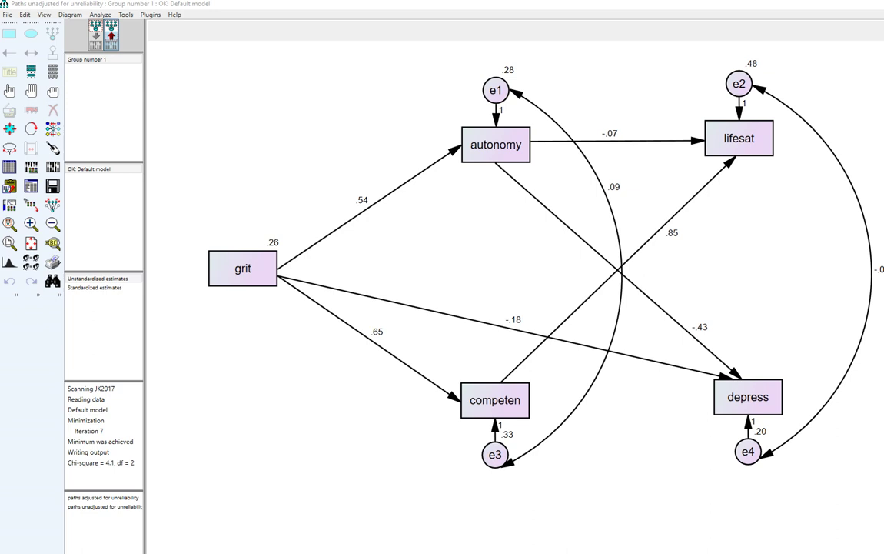
Reopen the text output and examine the regression weights, standard errors, critical ratios, p-values and standardized regression weights under Estimates.
{"action": "left_click", "coordinate": [29, 150]}
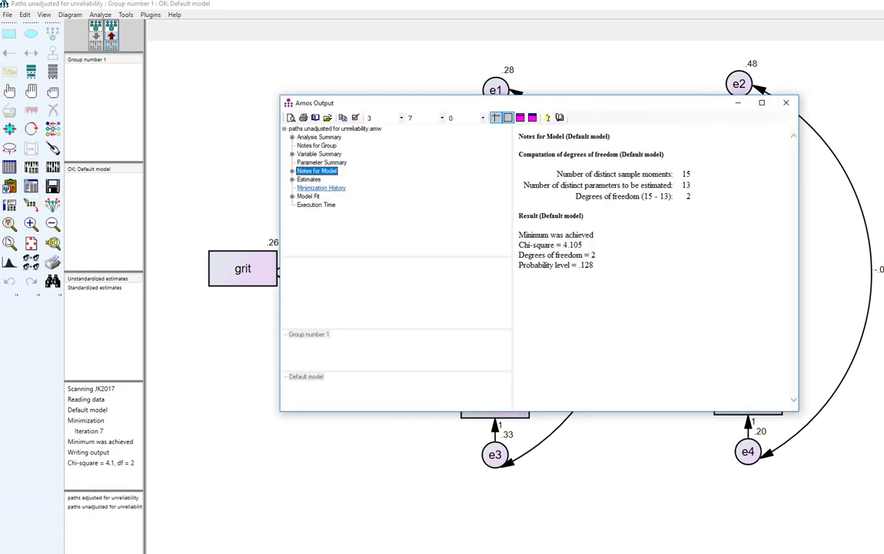
{"action": "left_click", "coordinate": [308, 180]}
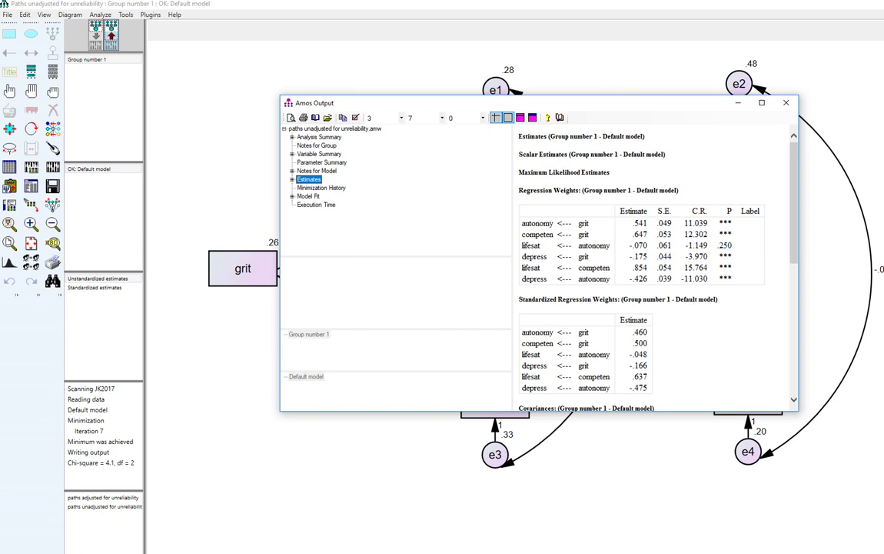
{"action": "mouse_move", "coordinate": [532, 196]}
{"action": "left_mouse_down"}
{"action": "mouse_move", "coordinate": [621, 205]}
{"action": "mouse_move", "coordinate": [650, 253]}
{"action": "mouse_move", "coordinate": [650, 282]}
{"action": "left_mouse_up"}
{"action": "left_click_drag", "start_coordinate": [678, 223], "coordinate": [676, 273]}
{"action": "left_click_drag", "start_coordinate": [713, 217], "coordinate": [713, 290]}
{"action": "left_click_drag", "start_coordinate": [741, 218], "coordinate": [738, 272]}
{"action": "left_click_drag", "start_coordinate": [536, 308], "coordinate": [618, 315]}
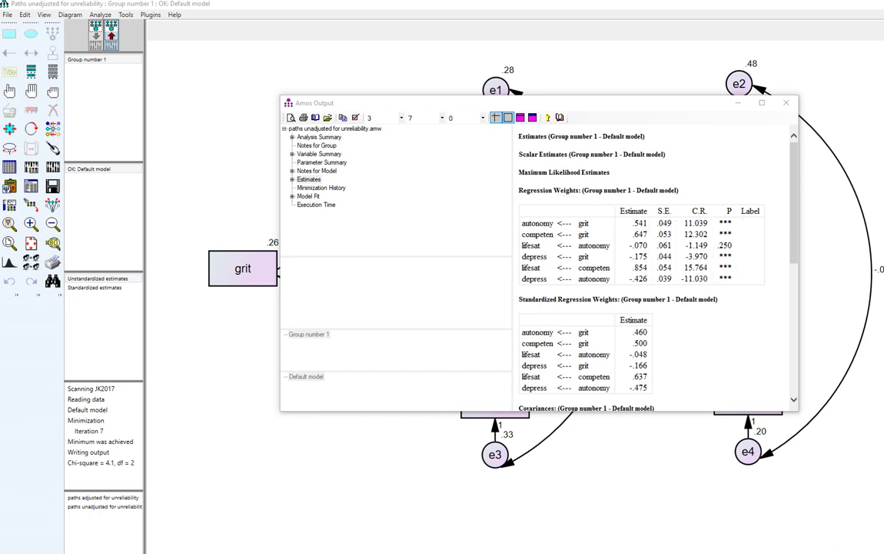
Examine the covariances, correlations, variances and squared multiple correlations in the estimates, and close the text output.
{"action": "scroll", "coordinate": [654, 265], "scroll_direction": "down", "scroll_amount": 7}
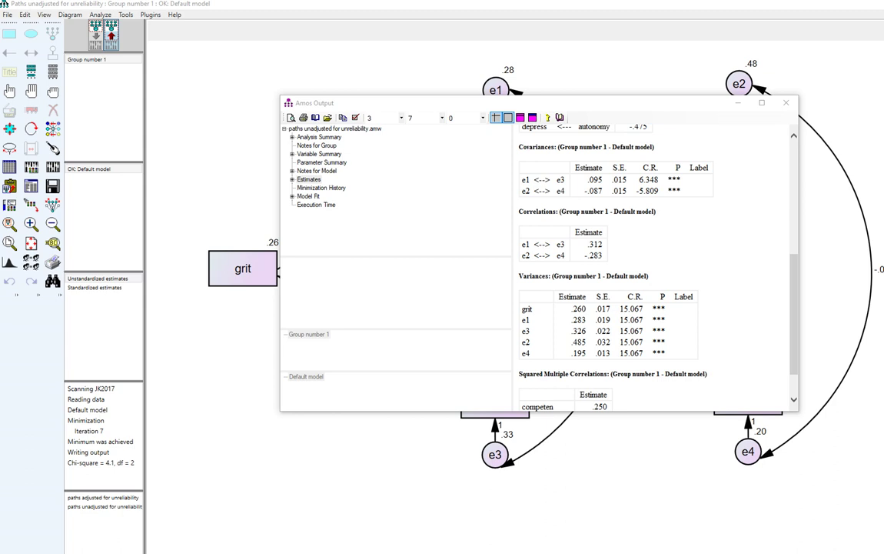
{"action": "left_click_drag", "start_coordinate": [609, 242], "coordinate": [606, 260]}
{"action": "scroll", "coordinate": [653, 265], "scroll_direction": "down", "scroll_amount": 2}
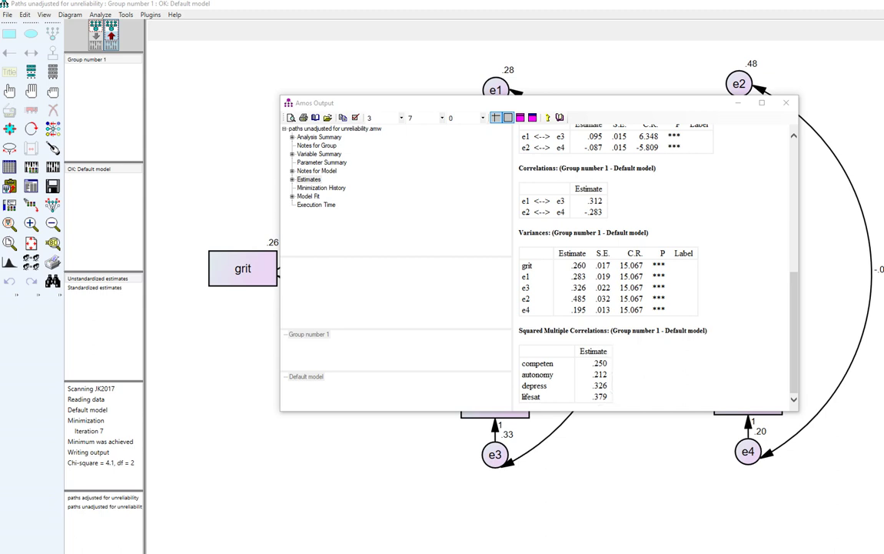
{"action": "left_click", "coordinate": [786, 102]}
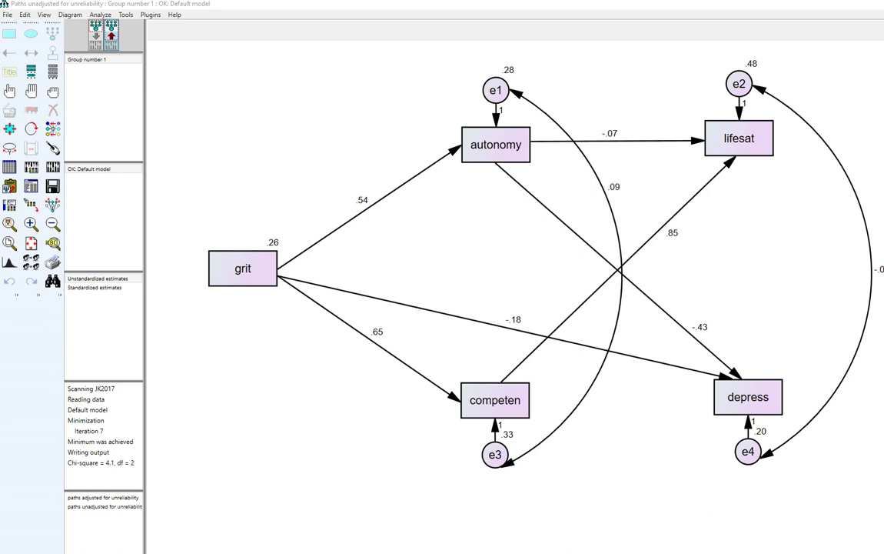
Show the unstandardized estimates on the diagram, and open the recent model file paths adjusted for unreliability.amw.
{"action": "left_click", "coordinate": [97, 278]}
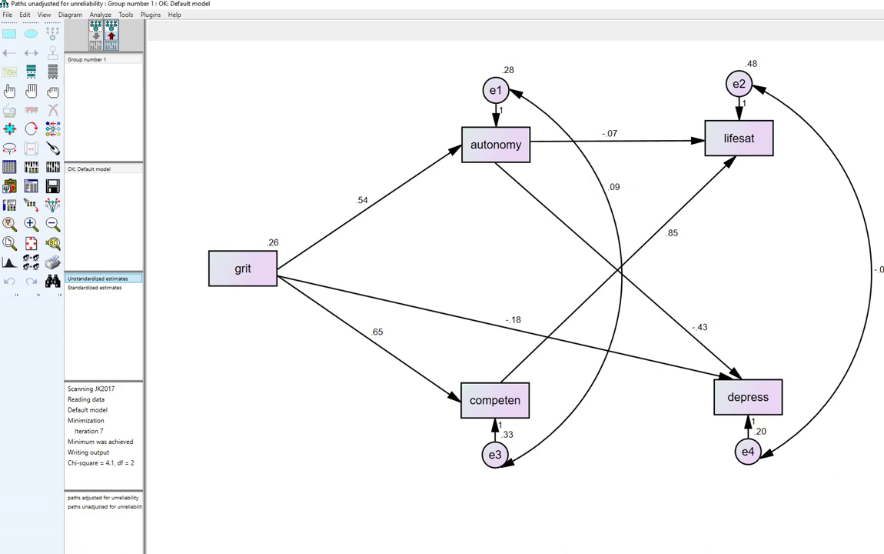
{"action": "left_click", "coordinate": [7, 15]}
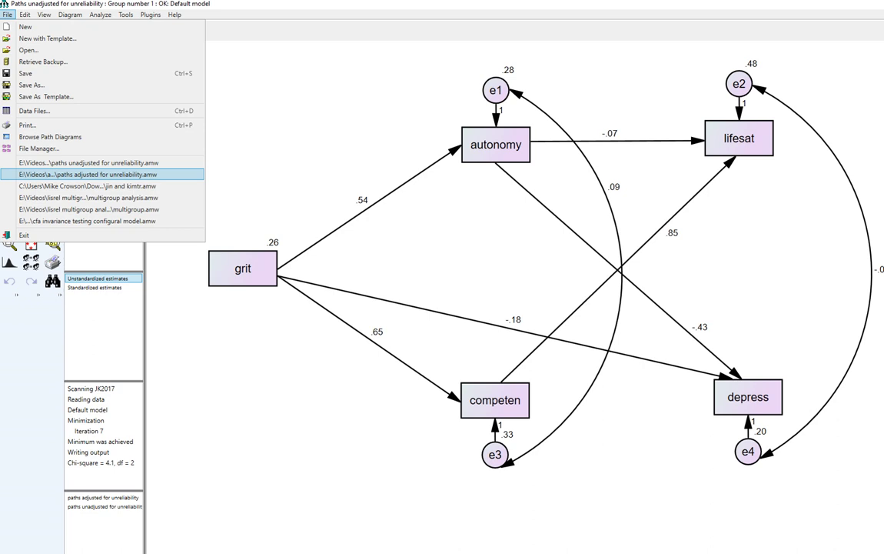
{"action": "left_click", "coordinate": [88, 174]}
{"action": "key", "text": "Return"}
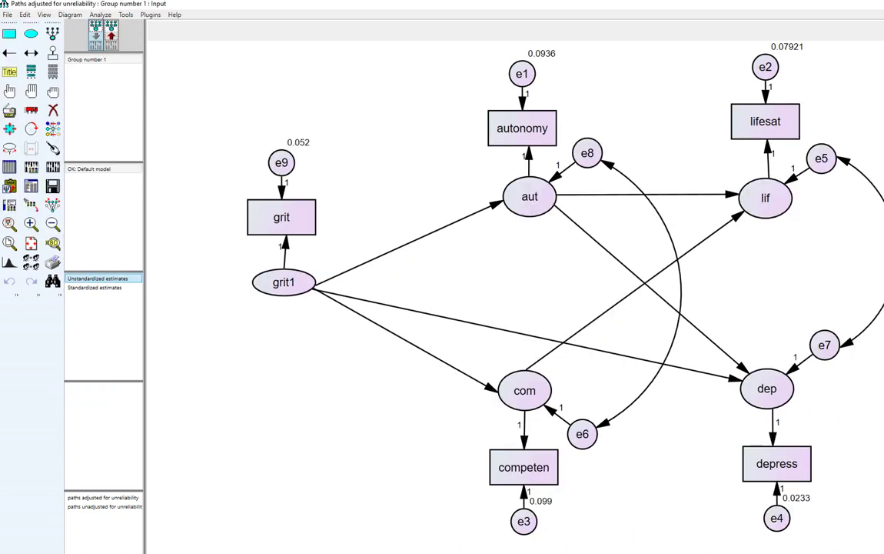
Select all objects of the adjusted path model, move the whole diagram left so it fits in view, and deselect everything.
{"action": "left_click", "coordinate": [31, 91]}
{"action": "left_click", "coordinate": [31, 110]}
{"action": "left_click_drag", "start_coordinate": [254, 196], "coordinate": [183, 202]}
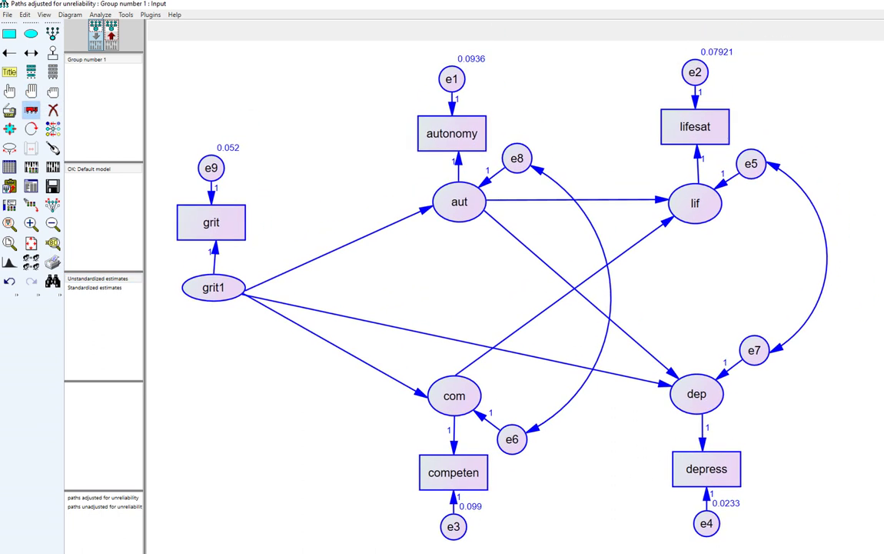
{"action": "left_click", "coordinate": [52, 91]}
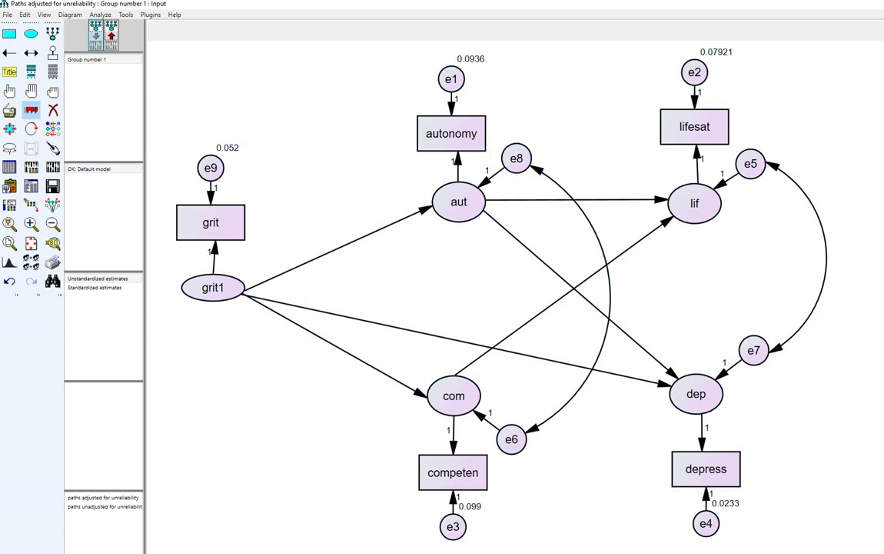
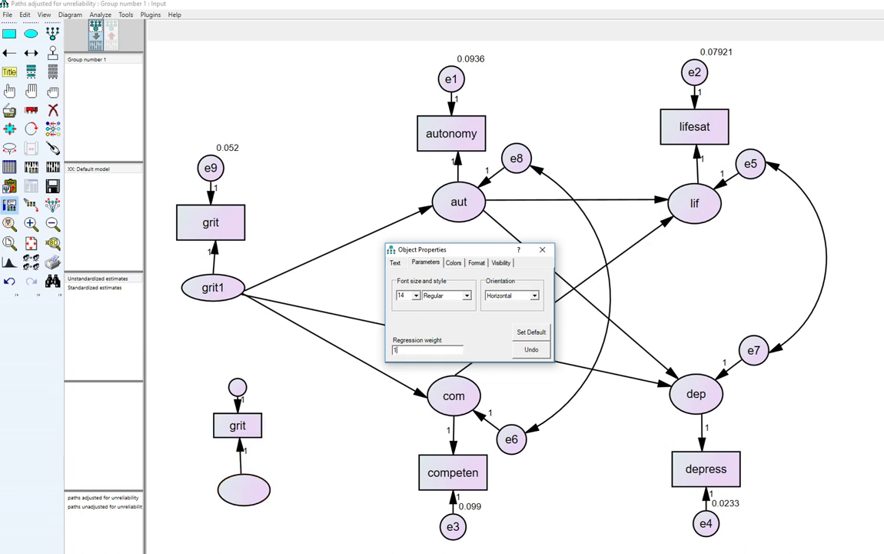
Name the unnamed latent variable grit1 and the error term of its grit indicator e9, and open the error term's variance setting.
{"action": "left_click", "coordinate": [244, 489]}
{"action": "key", "text": "ctrl+shift+Tab"}
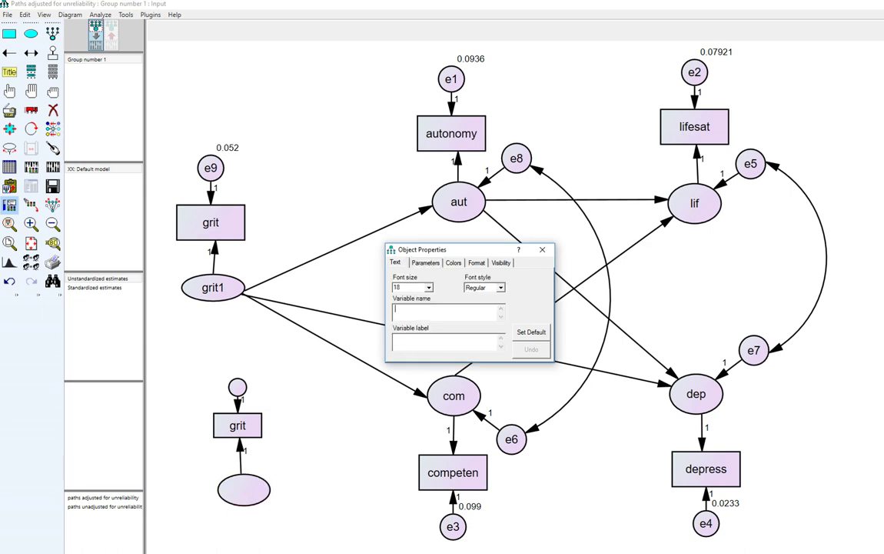
{"action": "type", "text": "grit1"}
{"action": "left_click", "coordinate": [238, 386]}
{"action": "mouse_move", "coordinate": [252, 133]}
{"action": "left_mouse_down"}
{"action": "mouse_move", "coordinate": [234, 131]}
{"action": "mouse_move", "coordinate": [163, 261]}
{"action": "mouse_move", "coordinate": [275, 193]}
{"action": "mouse_move", "coordinate": [258, 140]}
{"action": "left_mouse_up"}
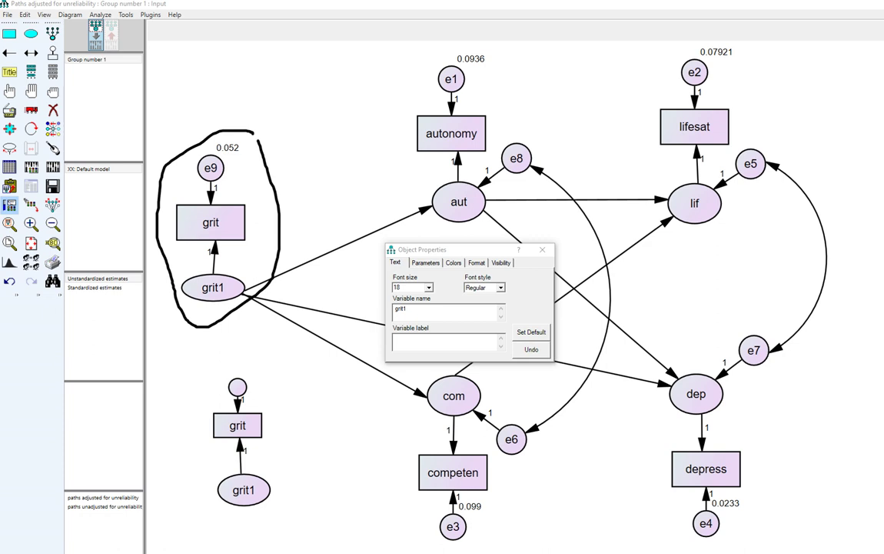
{"action": "key", "text": "Escape"}
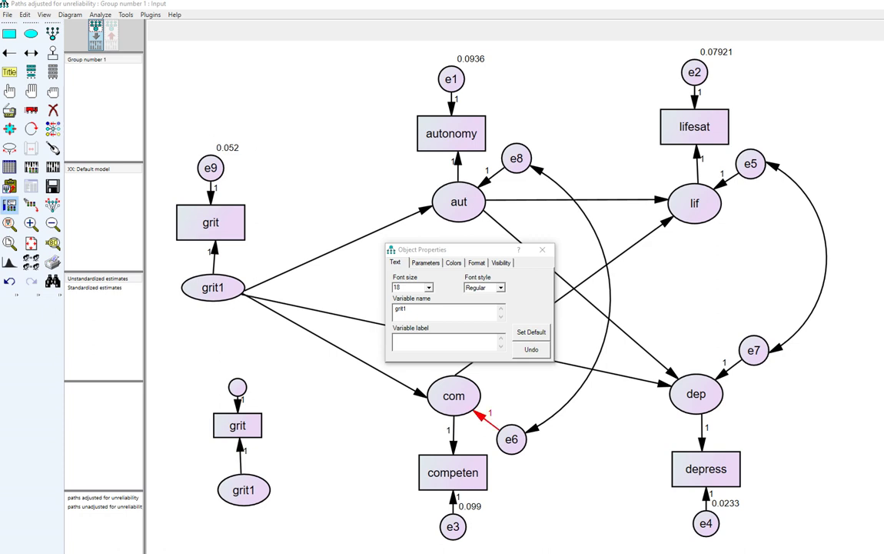
{"action": "left_click", "coordinate": [238, 387]}
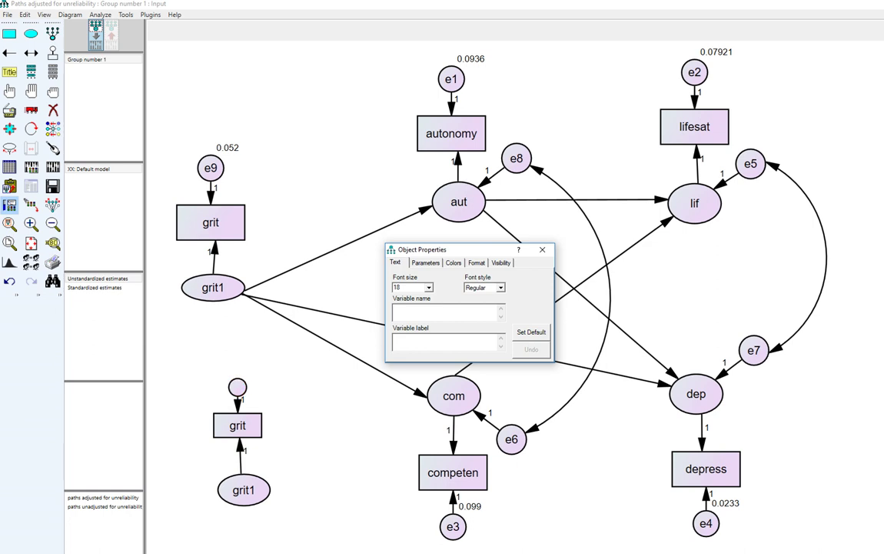
{"action": "type", "text": "e9"}
{"action": "key", "text": "ctrl+Tab"}
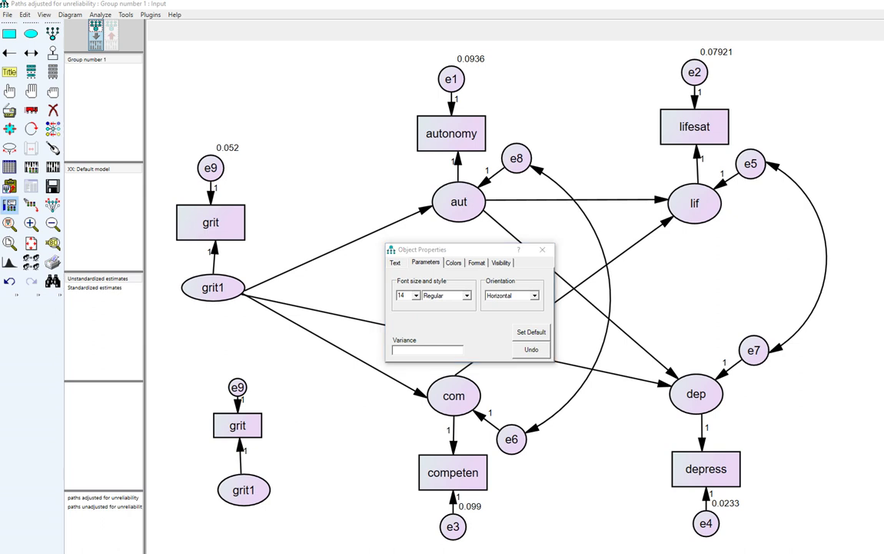
{"action": "left_click_drag", "start_coordinate": [388, 356], "coordinate": [453, 359]}
{"action": "mouse_move", "coordinate": [415, 326]}
{"action": "left_mouse_down"}
{"action": "mouse_move", "coordinate": [386, 355]}
{"action": "mouse_move", "coordinate": [413, 366]}
{"action": "mouse_move", "coordinate": [422, 327]}
{"action": "left_mouse_up"}
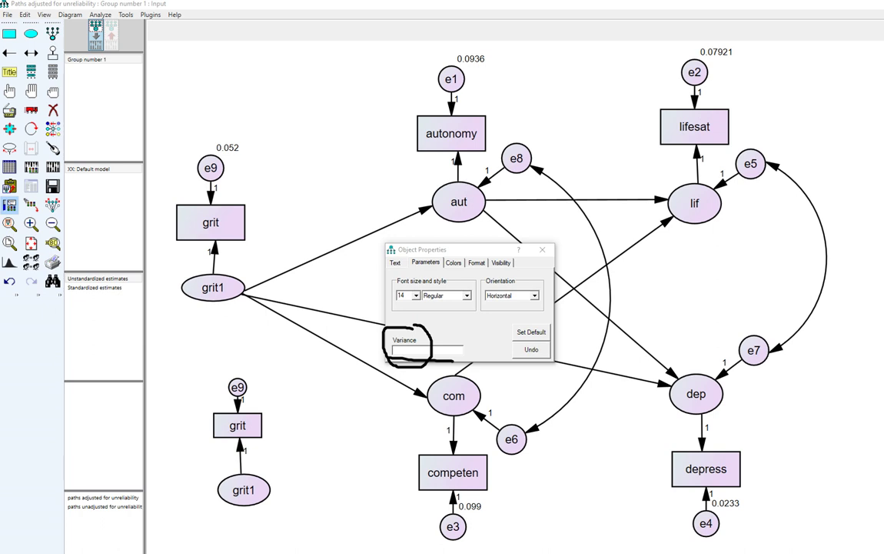
{"action": "key", "text": "Escape"}
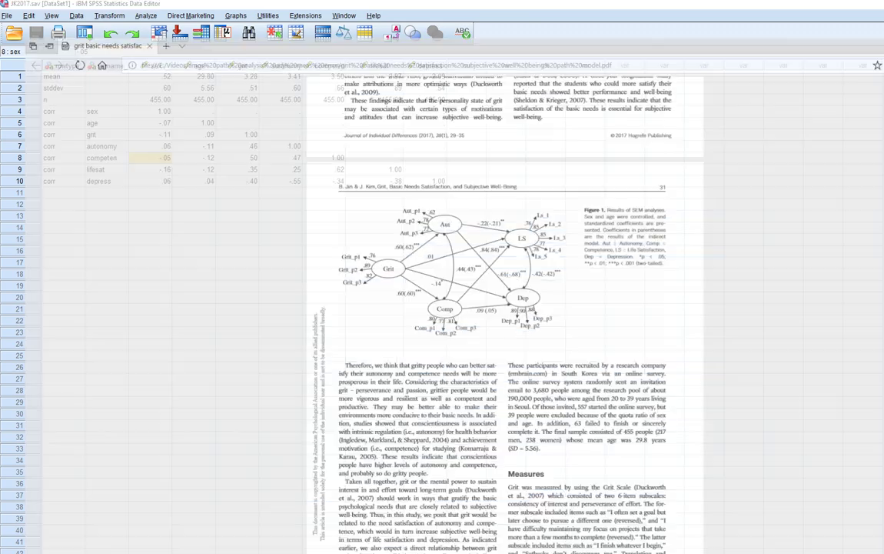
Switch to the grit article PDF and look up grit's reliability and standard deviation in Table 1.
{"action": "scroll", "coordinate": [505, 308], "scroll_direction": "down", "scroll_amount": 10}
{"action": "scroll", "coordinate": [506, 308], "scroll_direction": "up", "scroll_amount": 3}
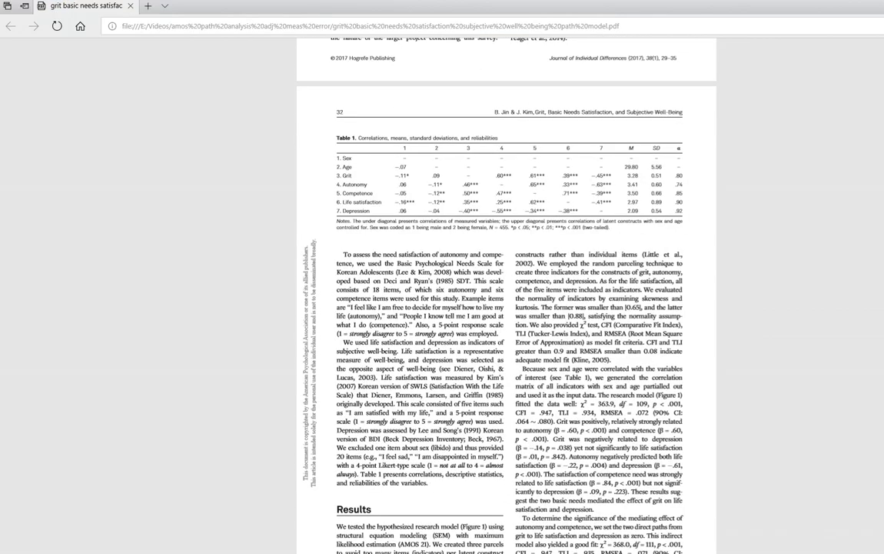
{"action": "left_click_drag", "start_coordinate": [338, 176], "coordinate": [672, 177]}
{"action": "left_click", "coordinate": [683, 176]}
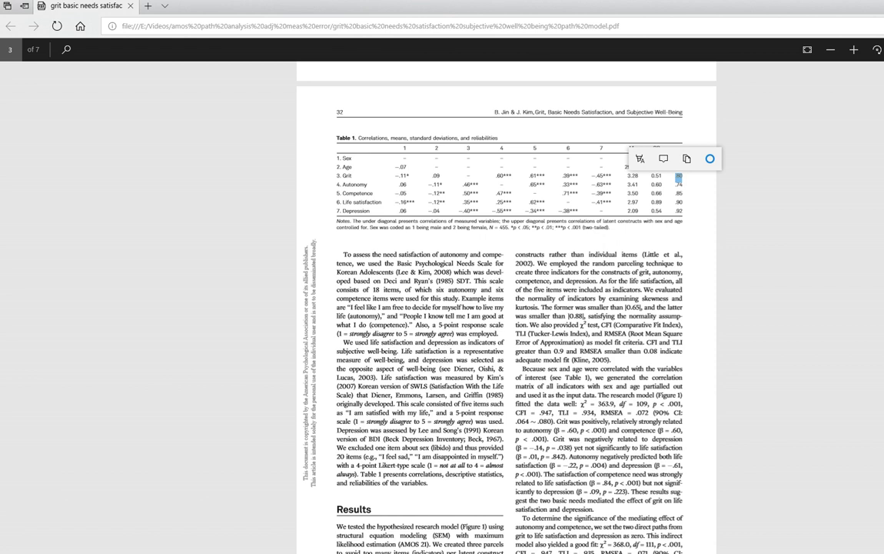
{"action": "mouse_move", "coordinate": [792, 308]}
{"action": "left_mouse_down"}
{"action": "mouse_move", "coordinate": [832, 301]}
{"action": "mouse_move", "coordinate": [841, 311]}
{"action": "mouse_move", "coordinate": [833, 301]}
{"action": "mouse_move", "coordinate": [861, 301]}
{"action": "mouse_move", "coordinate": [883, 313]}
{"action": "left_mouse_up"}
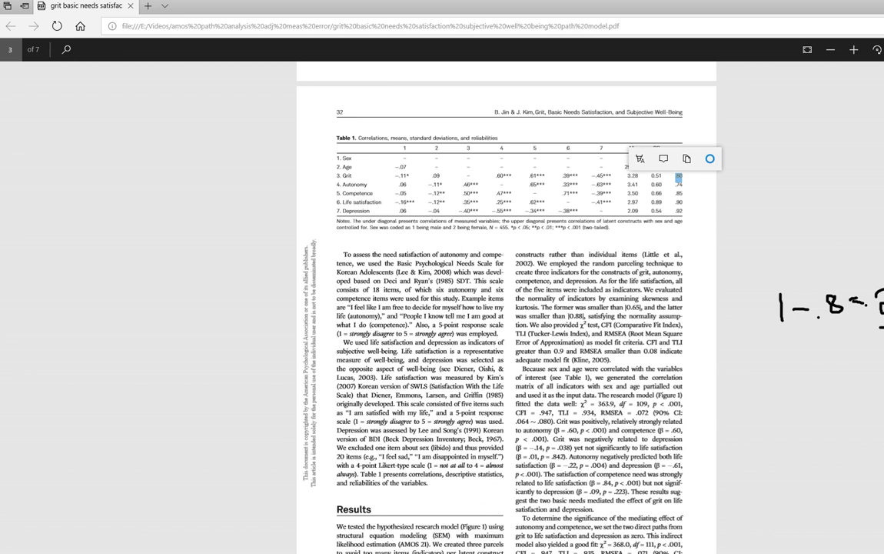
{"action": "mouse_move", "coordinate": [836, 352]}
{"action": "left_mouse_down"}
{"action": "mouse_move", "coordinate": [832, 377]}
{"action": "mouse_move", "coordinate": [844, 350]}
{"action": "mouse_move", "coordinate": [849, 367]}
{"action": "mouse_move", "coordinate": [857, 356]}
{"action": "left_mouse_up"}
{"action": "key", "text": "Escape"}
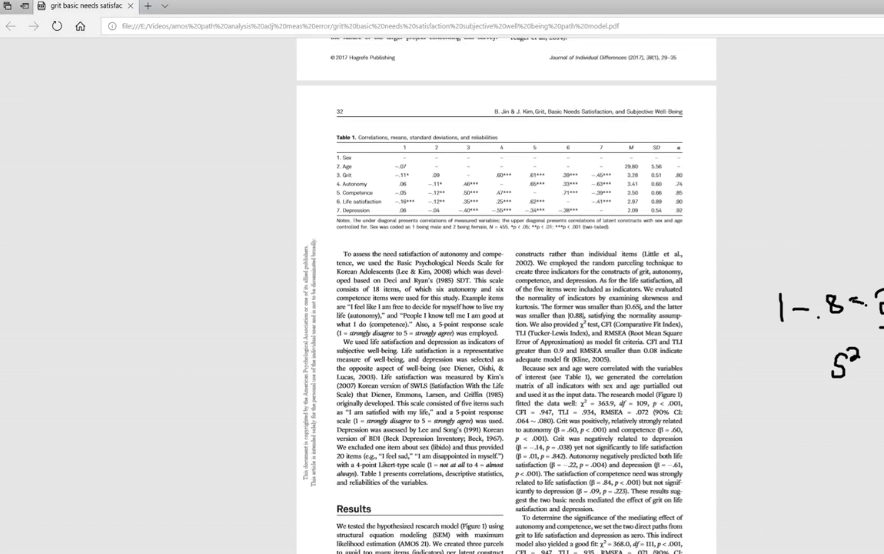
{"action": "left_click_drag", "start_coordinate": [648, 178], "coordinate": [662, 178]}
Switch to Calculator and compute grit's error variance by squaring 0.51 and multiplying the result by 0.2.
{"action": "key", "text": "alt+Tab"}
{"action": "left_click_drag", "start_coordinate": [676, 116], "coordinate": [627, 237]}
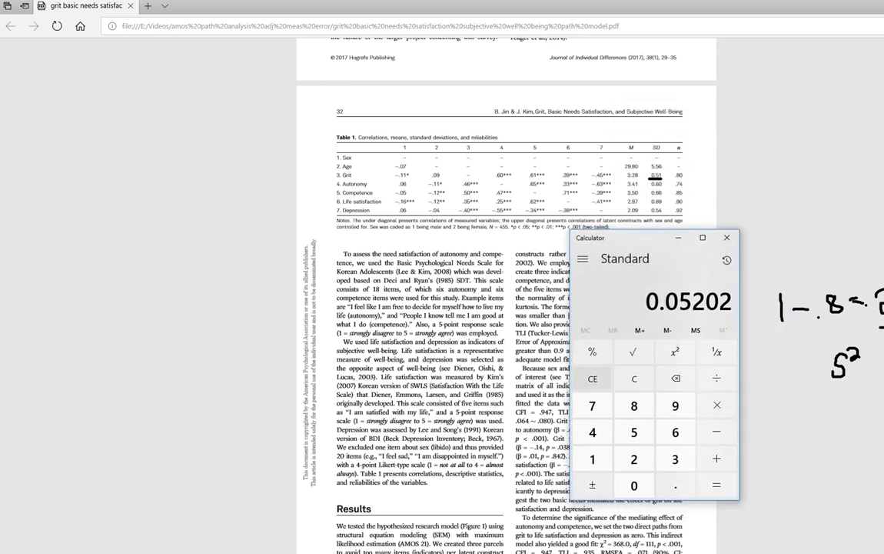
{"action": "left_click", "coordinate": [635, 379]}
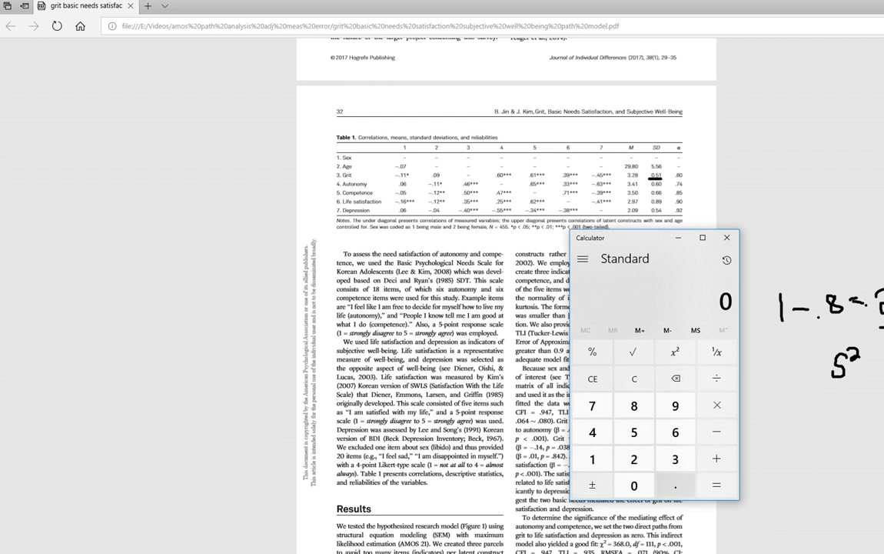
{"action": "left_click", "coordinate": [675, 485]}
{"action": "left_click", "coordinate": [633, 432]}
{"action": "left_click", "coordinate": [592, 459]}
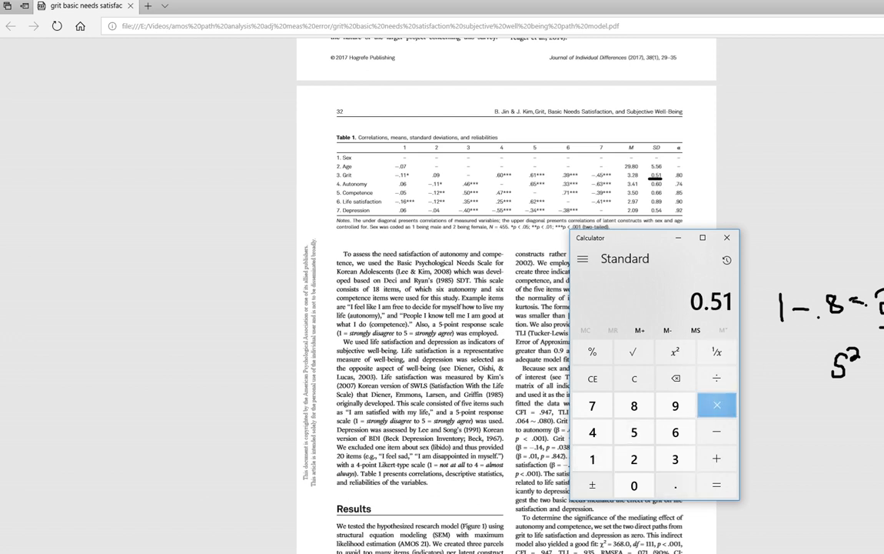
{"action": "key", "text": "q"}
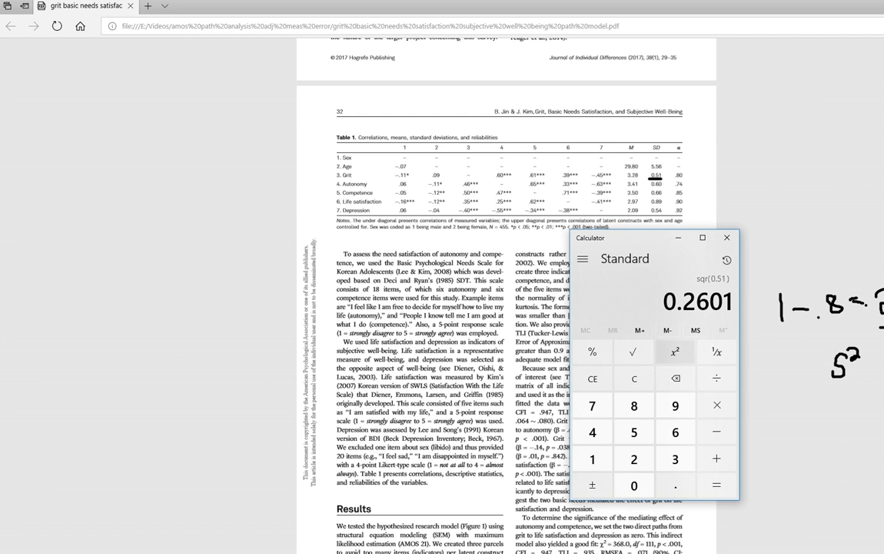
{"action": "key", "text": "asterisk"}
{"action": "key", "text": "period"}
{"action": "type", "text": "2"}
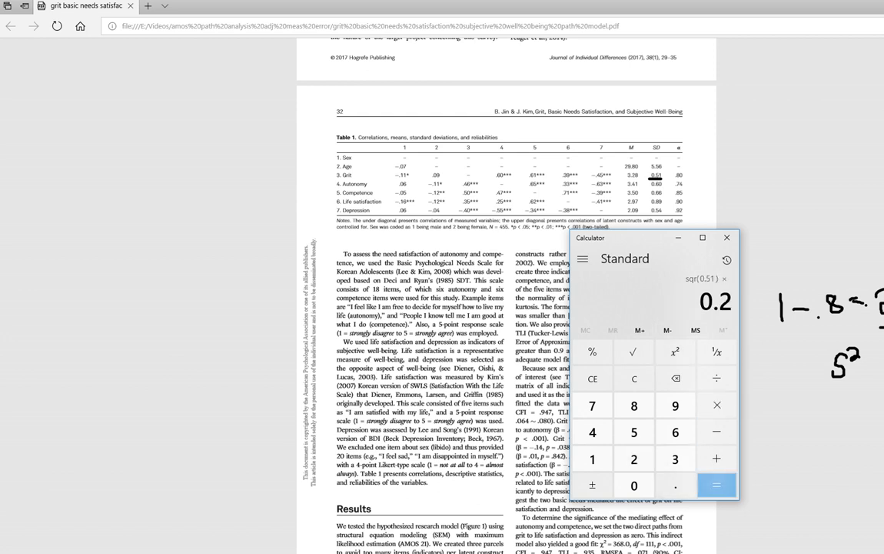
{"action": "key", "text": "Return"}
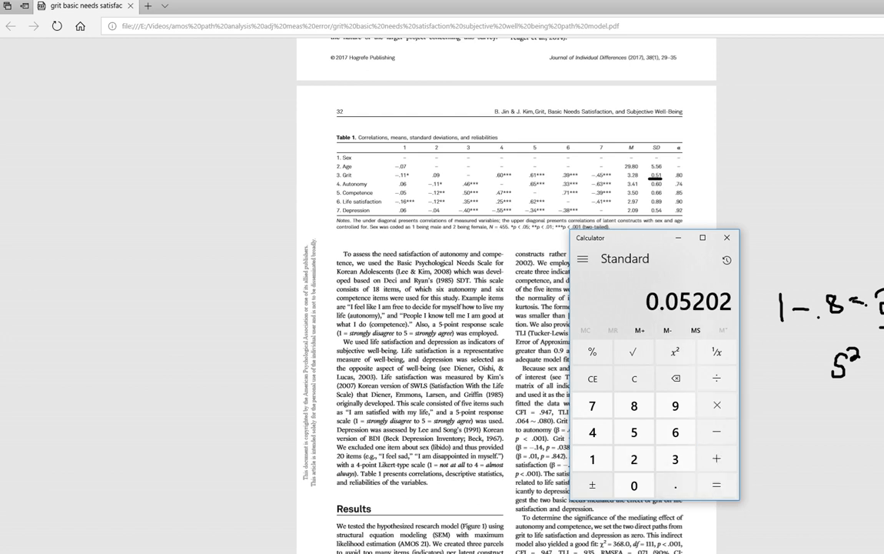
Switch back to Amos, set the variance of e9 in the small separate grit fragment to .052, and close its properties.
{"action": "key", "text": "alt+Tab"}
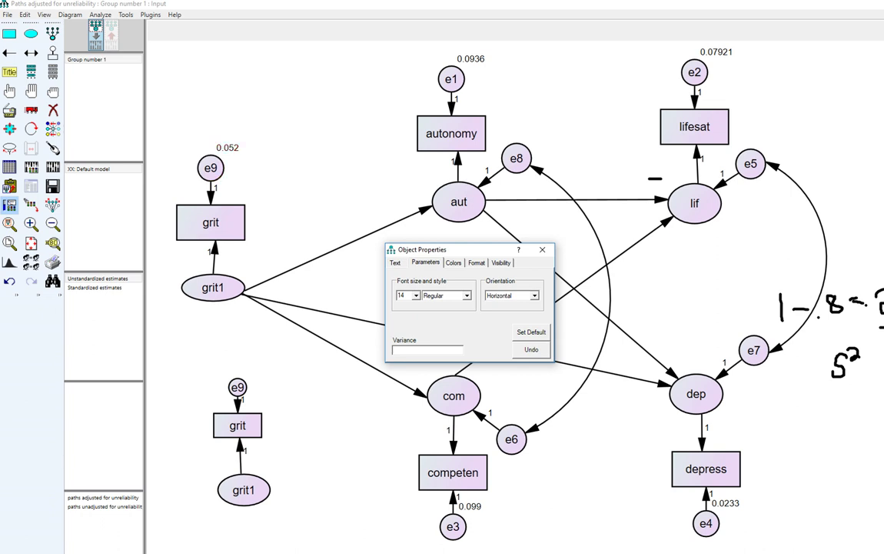
{"action": "mouse_move", "coordinate": [213, 120]}
{"action": "left_mouse_down"}
{"action": "mouse_move", "coordinate": [205, 142]}
{"action": "mouse_move", "coordinate": [261, 146]}
{"action": "mouse_move", "coordinate": [234, 121]}
{"action": "left_mouse_up"}
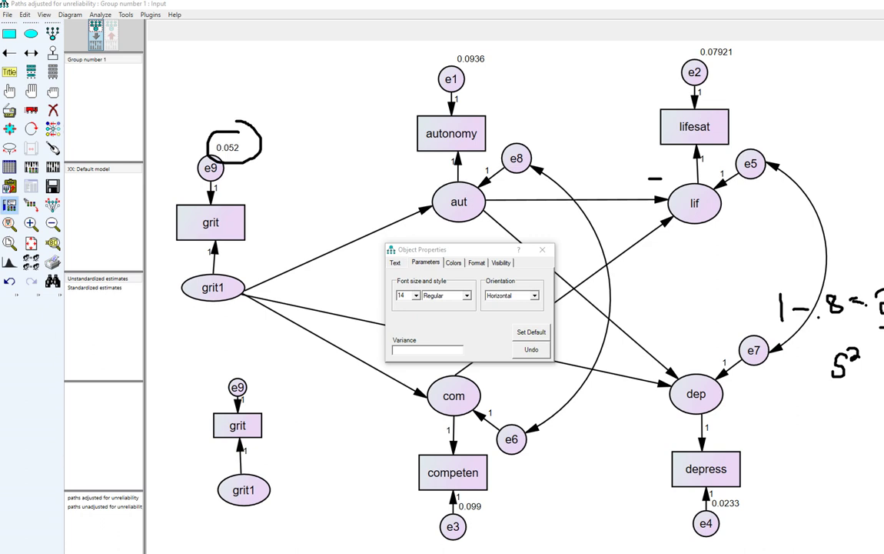
{"action": "key", "text": "Escape"}
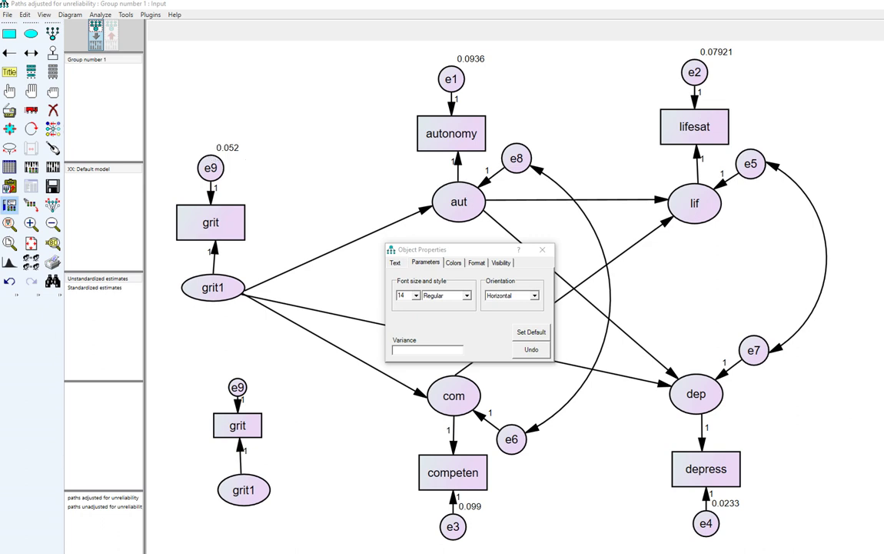
{"action": "left_click", "coordinate": [400, 349]}
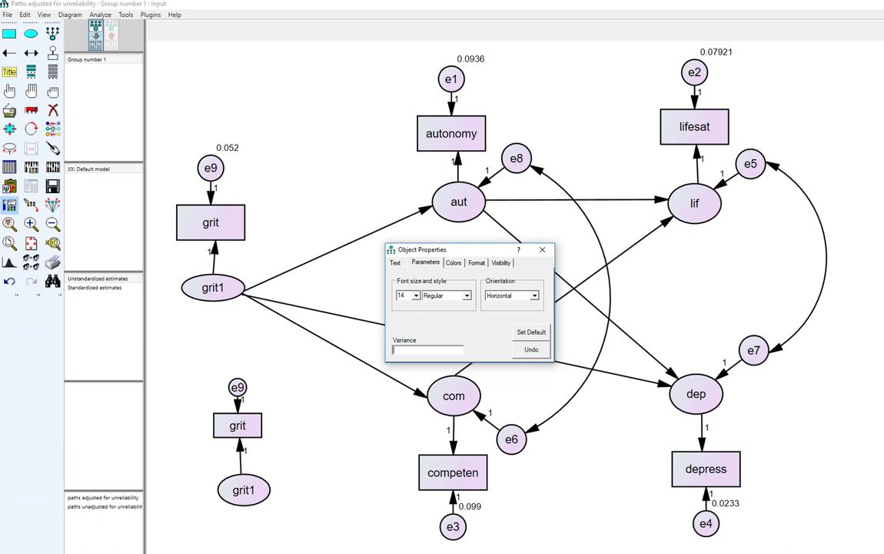
{"action": "type", "text": ".052"}
{"action": "key", "text": "Escape"}
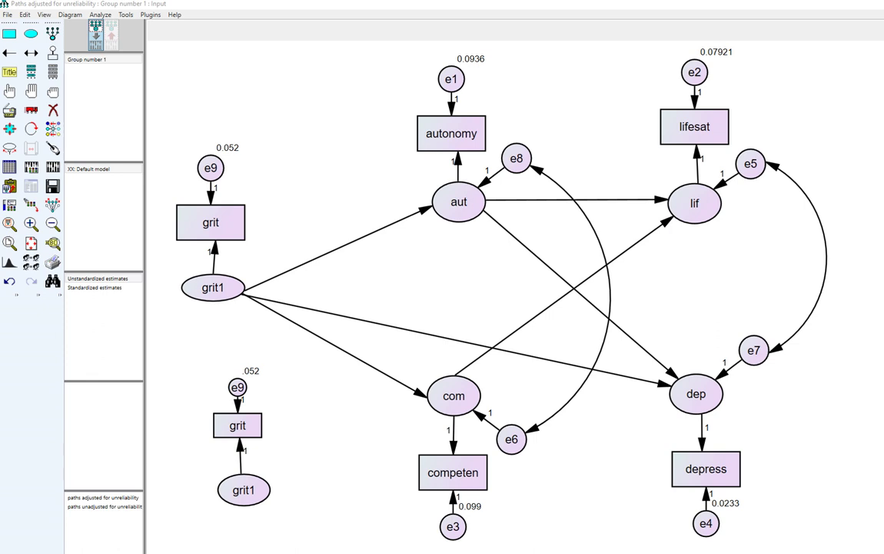
{"action": "mouse_move", "coordinate": [252, 355]}
{"action": "left_mouse_down"}
{"action": "mouse_move", "coordinate": [166, 466]}
{"action": "mouse_move", "coordinate": [265, 338]}
{"action": "left_mouse_up"}
{"action": "mouse_move", "coordinate": [206, 316]}
{"action": "left_mouse_down"}
{"action": "mouse_move", "coordinate": [286, 238]}
{"action": "mouse_move", "coordinate": [202, 116]}
{"action": "mouse_move", "coordinate": [157, 254]}
{"action": "mouse_move", "coordinate": [178, 304]}
{"action": "left_mouse_up"}
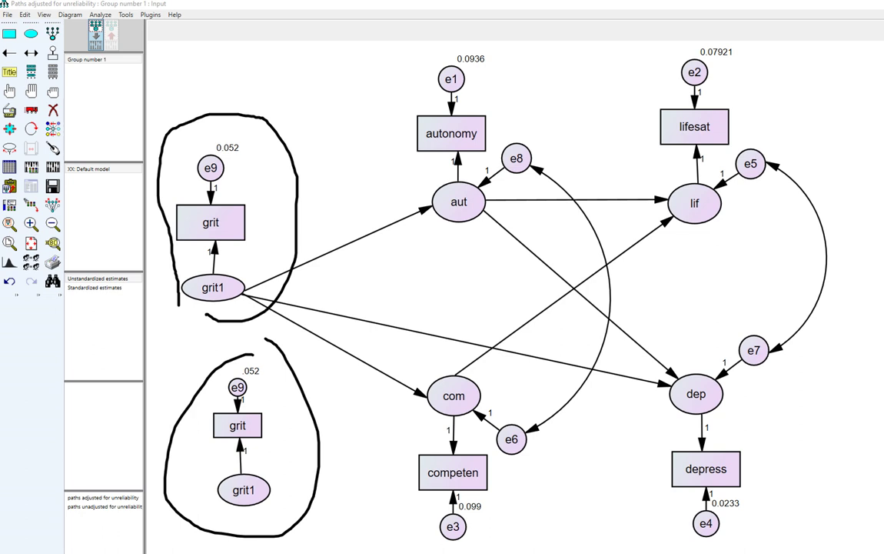
{"action": "key", "text": "Escape"}
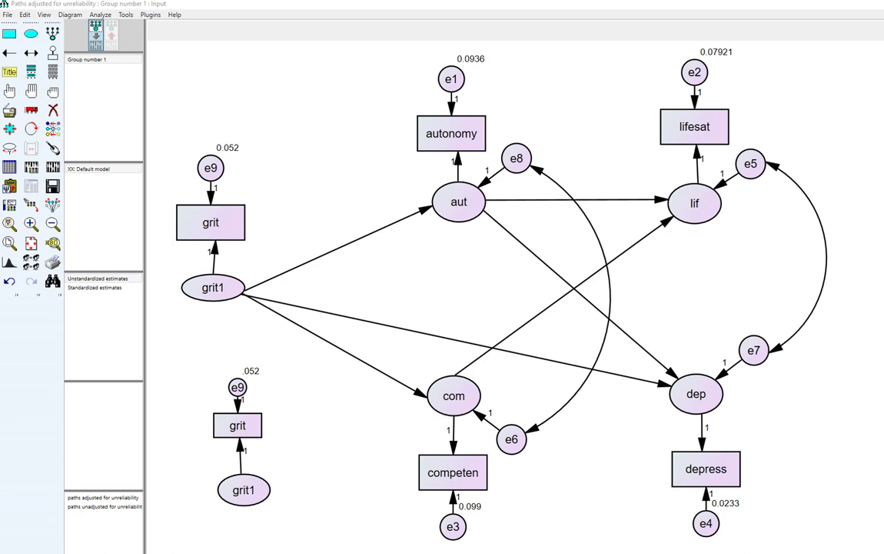
Erase the separate grit fragment below the main model: the grit1 ellipse, the grit indicator and its error term e9.
{"action": "left_click", "coordinate": [52, 110]}
{"action": "left_click", "coordinate": [243, 490]}
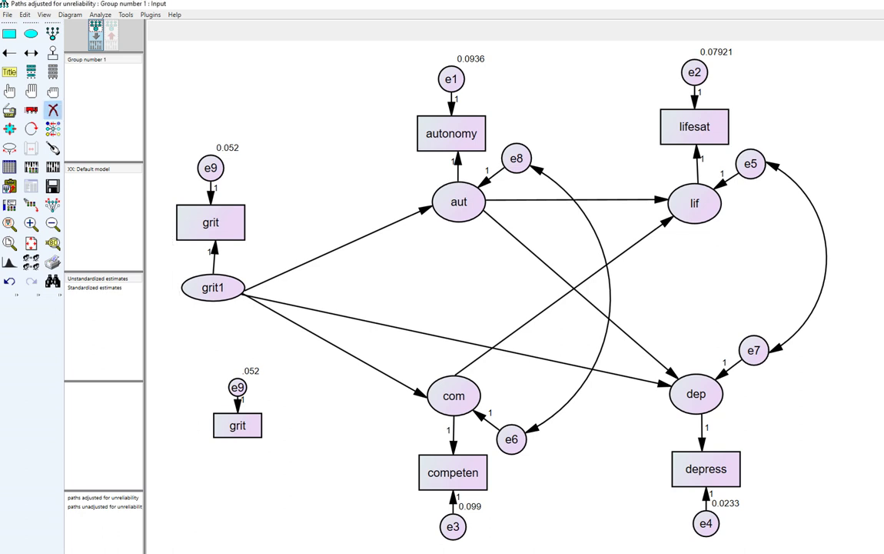
{"action": "left_click", "coordinate": [237, 425]}
{"action": "left_click", "coordinate": [237, 387]}
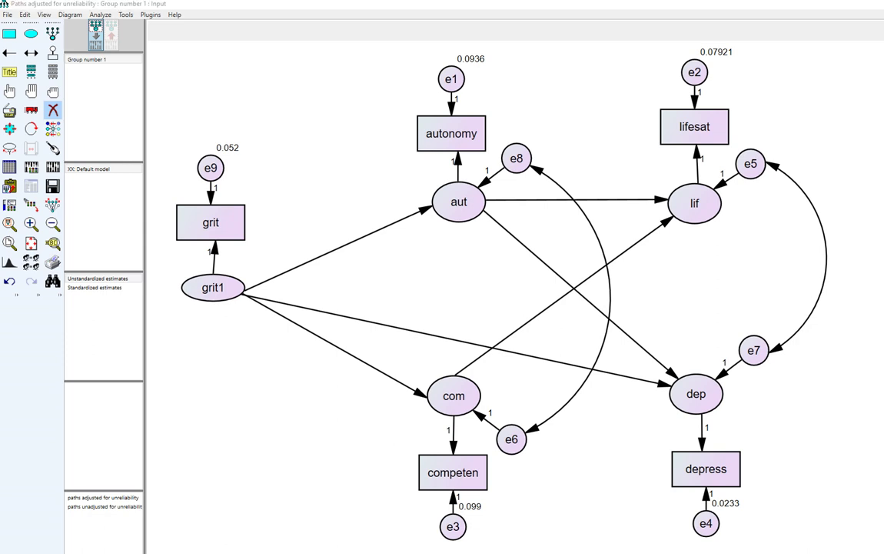
Switch to the Word document and review the formula for estimating measurement error variance from the reliability coefficient and the variable's variance.
{"action": "key", "text": "alt+Tab"}
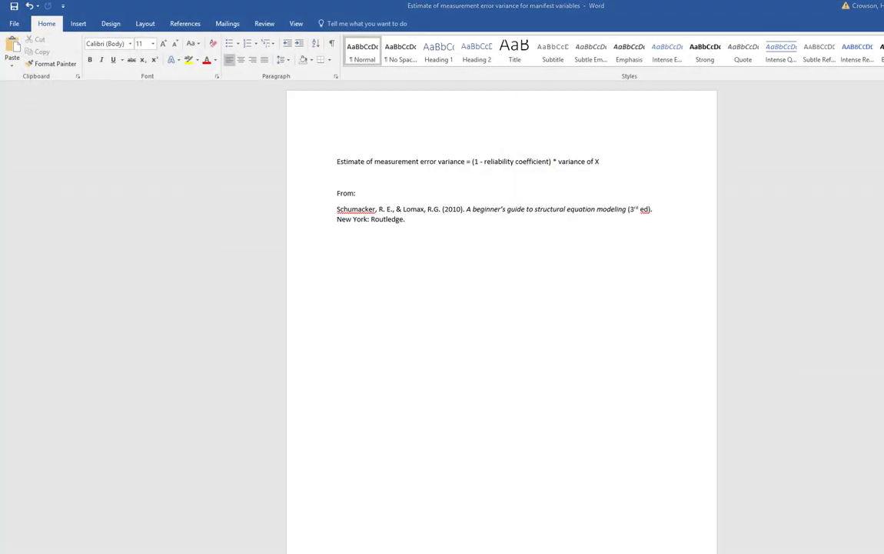
{"action": "left_click_drag", "start_coordinate": [476, 169], "coordinate": [541, 163]}
{"action": "mouse_move", "coordinate": [504, 285]}
{"action": "left_mouse_down"}
{"action": "mouse_move", "coordinate": [502, 304]}
{"action": "mouse_move", "coordinate": [529, 290]}
{"action": "left_mouse_up"}
{"action": "mouse_move", "coordinate": [543, 282]}
{"action": "left_mouse_down"}
{"action": "mouse_move", "coordinate": [548, 296]}
{"action": "mouse_move", "coordinate": [555, 286]}
{"action": "mouse_move", "coordinate": [561, 299]}
{"action": "left_mouse_up"}
{"action": "mouse_move", "coordinate": [566, 265]}
{"action": "left_mouse_down"}
{"action": "mouse_move", "coordinate": [574, 297]}
{"action": "mouse_move", "coordinate": [562, 307]}
{"action": "left_mouse_up"}
{"action": "mouse_move", "coordinate": [502, 273]}
{"action": "left_mouse_down"}
{"action": "mouse_move", "coordinate": [492, 311]}
{"action": "mouse_move", "coordinate": [516, 312]}
{"action": "left_mouse_up"}
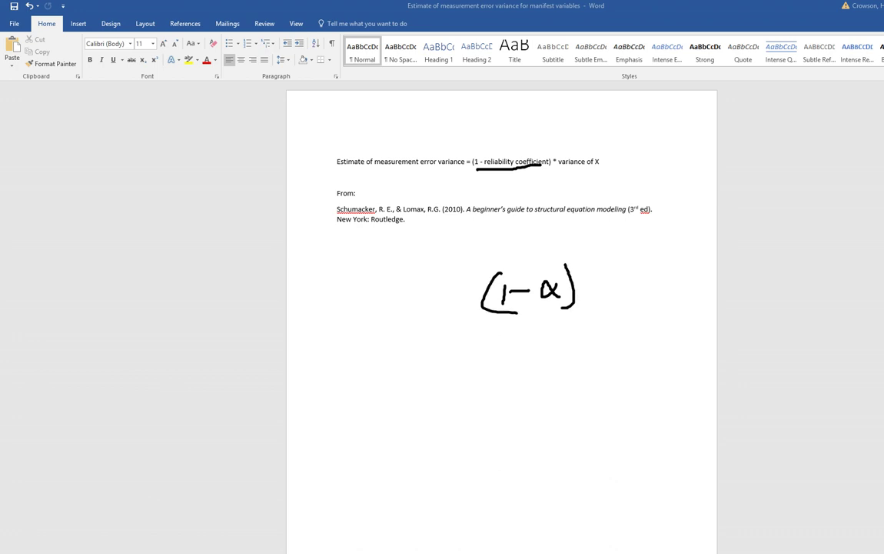
{"action": "mouse_move", "coordinate": [590, 279]}
{"action": "left_mouse_down"}
{"action": "mouse_move", "coordinate": [583, 289]}
{"action": "mouse_move", "coordinate": [612, 276]}
{"action": "mouse_move", "coordinate": [602, 290]}
{"action": "left_mouse_up"}
{"action": "left_click_drag", "start_coordinate": [616, 264], "coordinate": [624, 273]}
{"action": "key", "text": "Escape"}
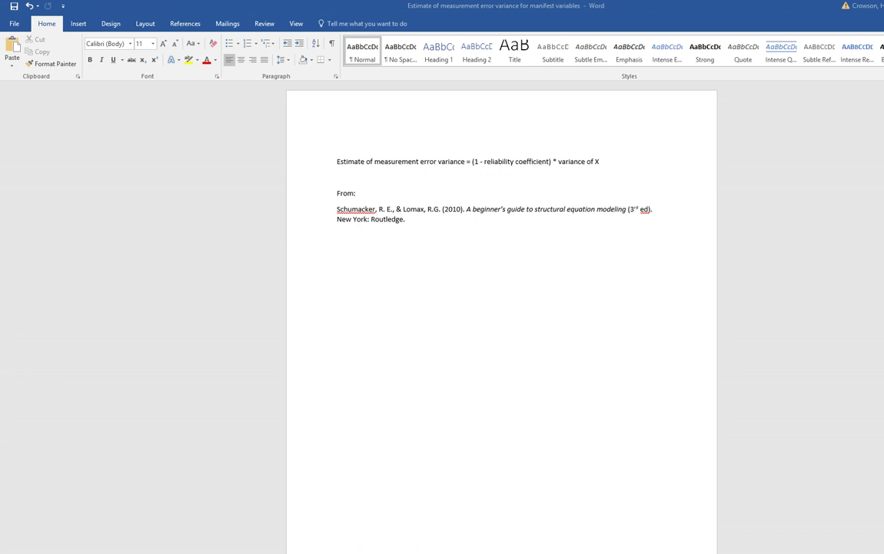
Switch back to Amos and review the fixed loading from lif to lifesat, the assigned data file and the analysis output options.
{"action": "key", "text": "alt+Tab"}
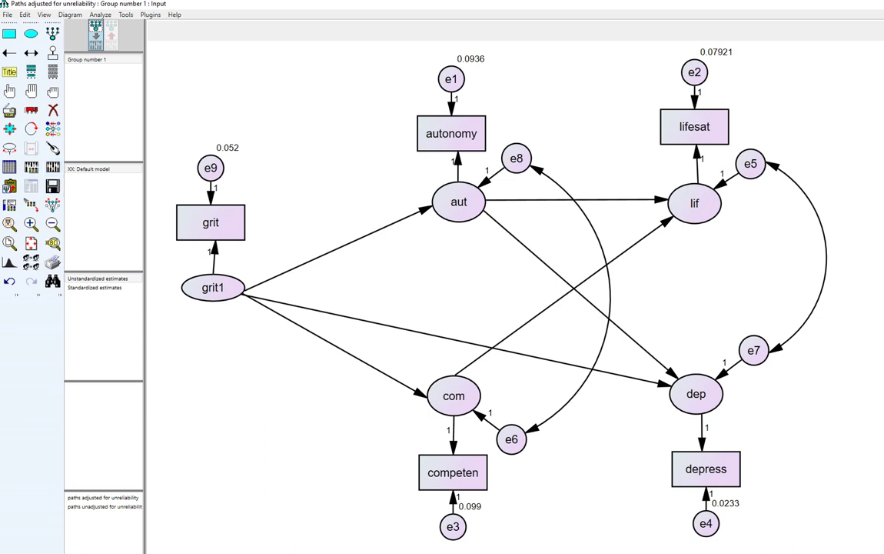
{"action": "mouse_move", "coordinate": [699, 186]}
{"action": "left_mouse_down"}
{"action": "mouse_move", "coordinate": [700, 146]}
{"action": "mouse_move", "coordinate": [715, 152]}
{"action": "mouse_move", "coordinate": [695, 143]}
{"action": "mouse_move", "coordinate": [711, 177]}
{"action": "left_mouse_up"}
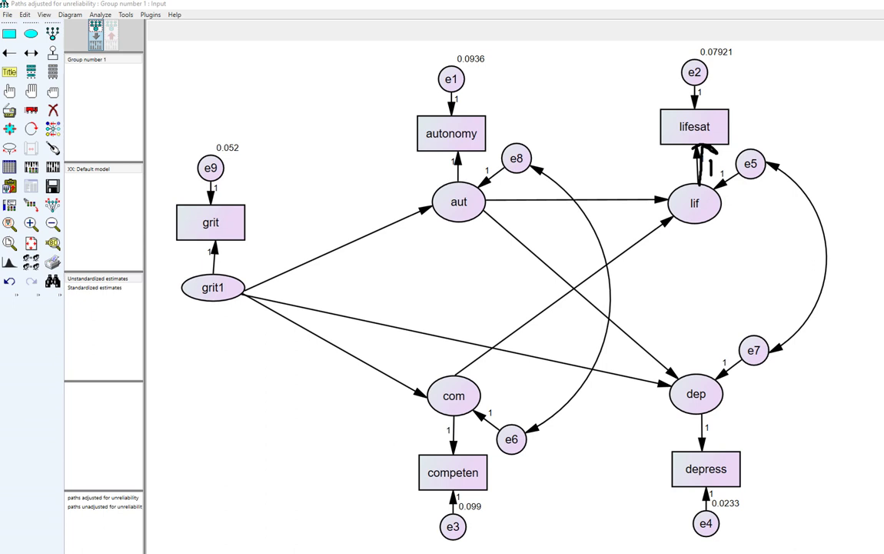
{"action": "left_click_drag", "start_coordinate": [702, 151], "coordinate": [698, 145]}
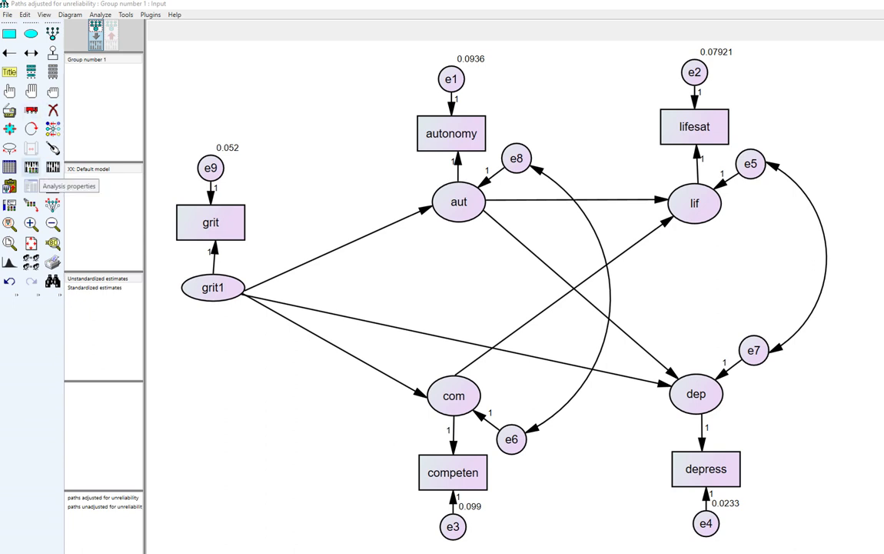
{"action": "left_click", "coordinate": [9, 167]}
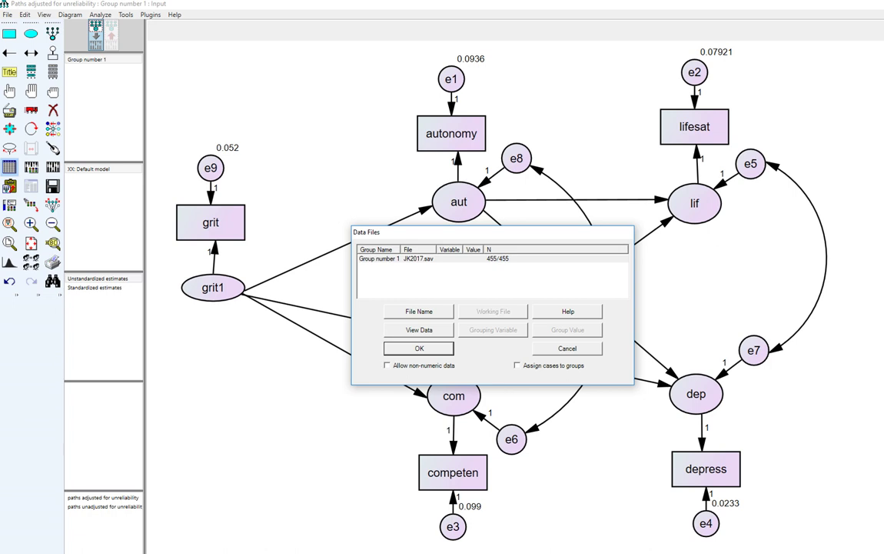
{"action": "key", "text": "Return"}
{"action": "left_click", "coordinate": [31, 167]}
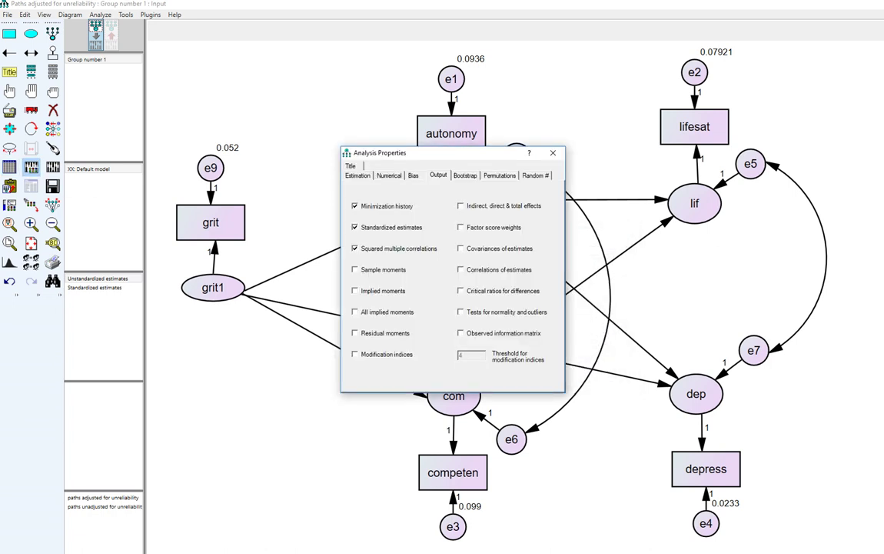
{"action": "key", "text": "Escape"}
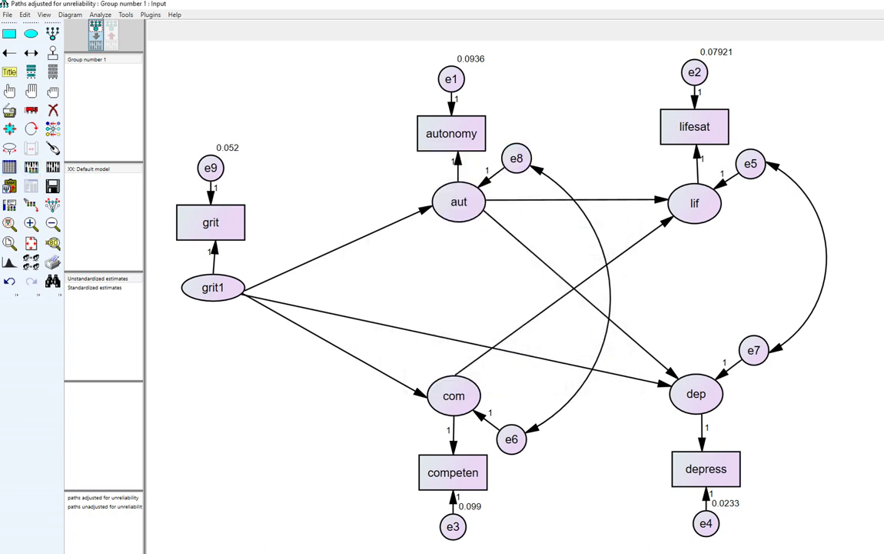
Calculate the estimates for the adjusted model and examine the unstandardized path coefficient from grit1 to aut.
{"action": "key", "text": "ctrl+F9"}
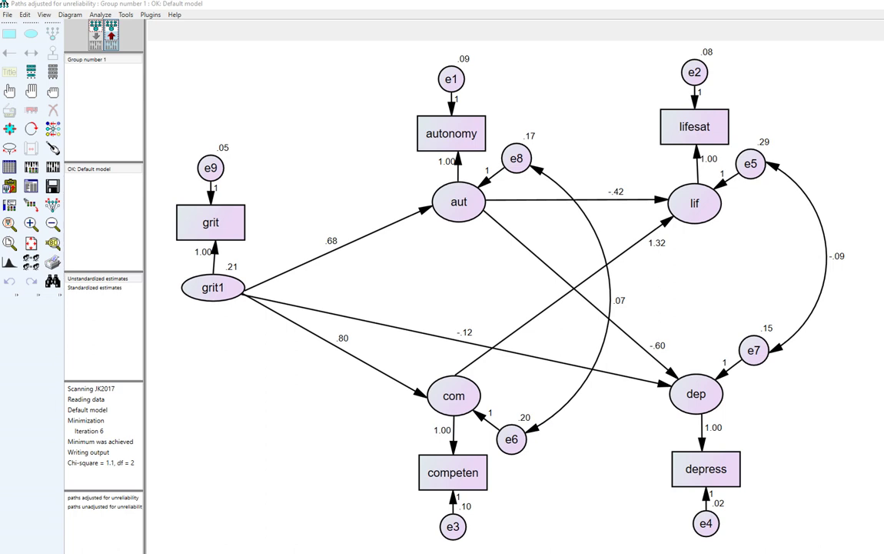
{"action": "mouse_move", "coordinate": [339, 227]}
{"action": "left_mouse_down"}
{"action": "mouse_move", "coordinate": [319, 238]}
{"action": "mouse_move", "coordinate": [338, 258]}
{"action": "mouse_move", "coordinate": [352, 229]}
{"action": "left_mouse_up"}
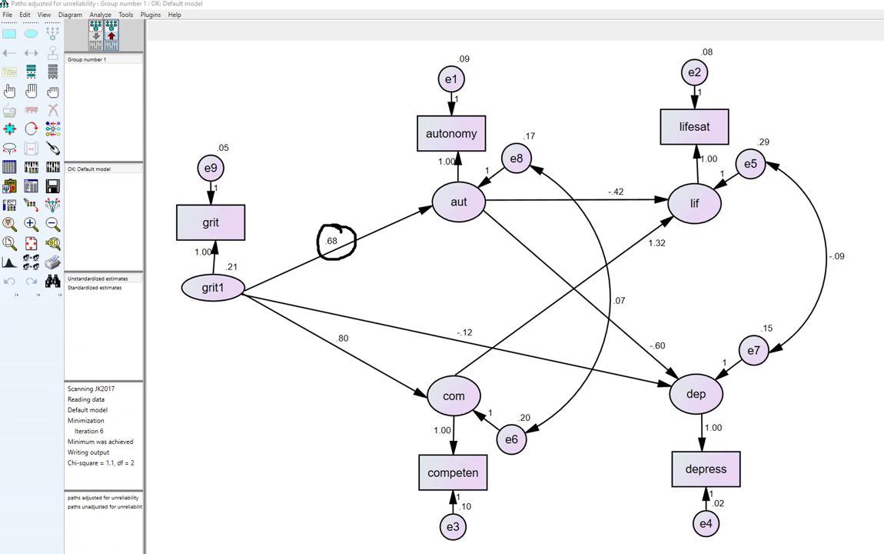
{"action": "left_click_drag", "start_coordinate": [314, 252], "coordinate": [345, 251]}
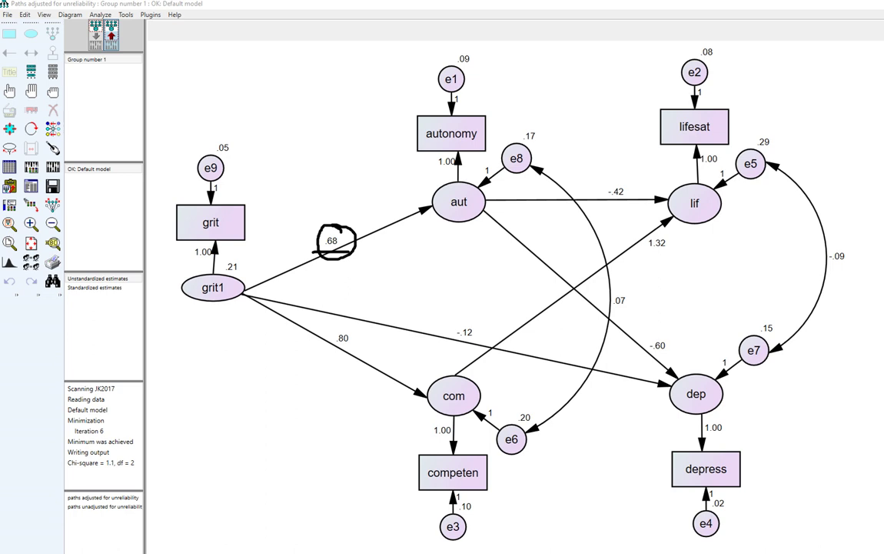